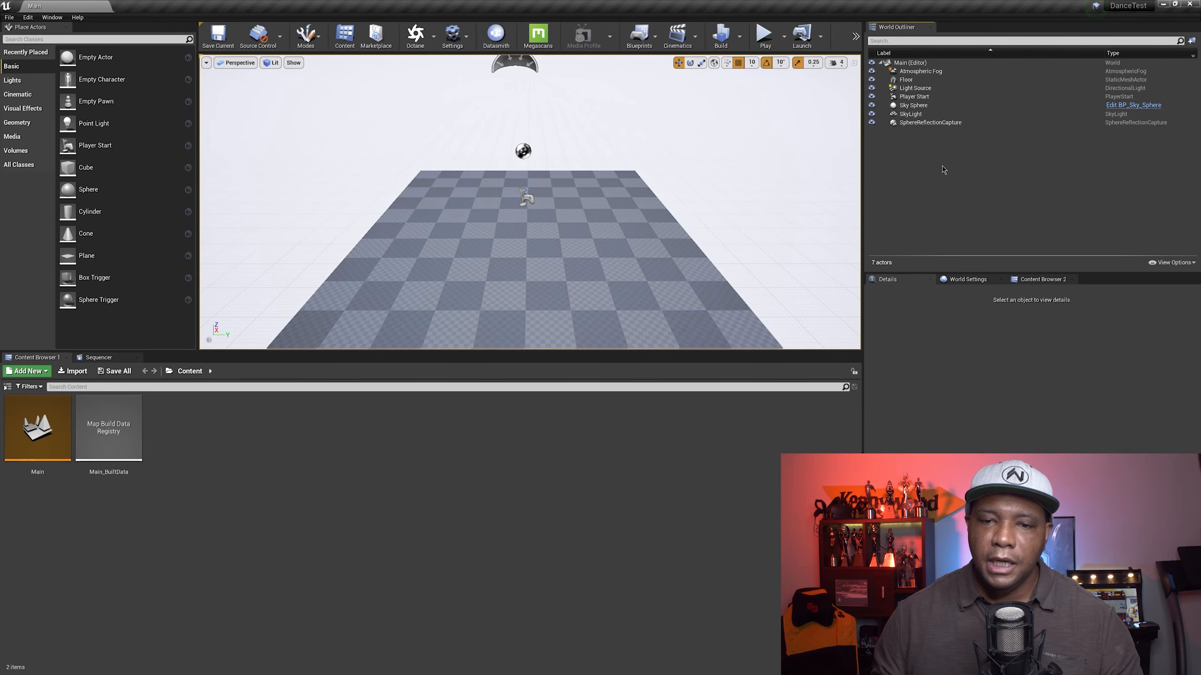
- Delete the Floor, Player Start, Atmospheric Fog and Sky Sphere actors from the level
left_click(599, 233)
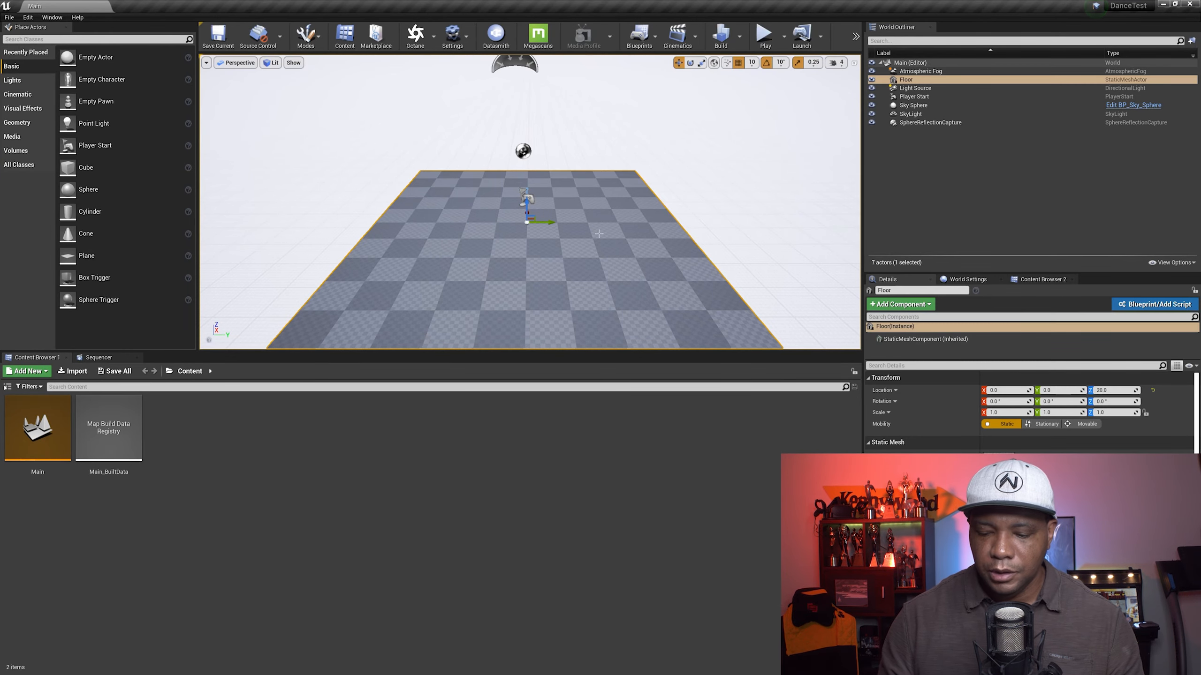
key("Delete")
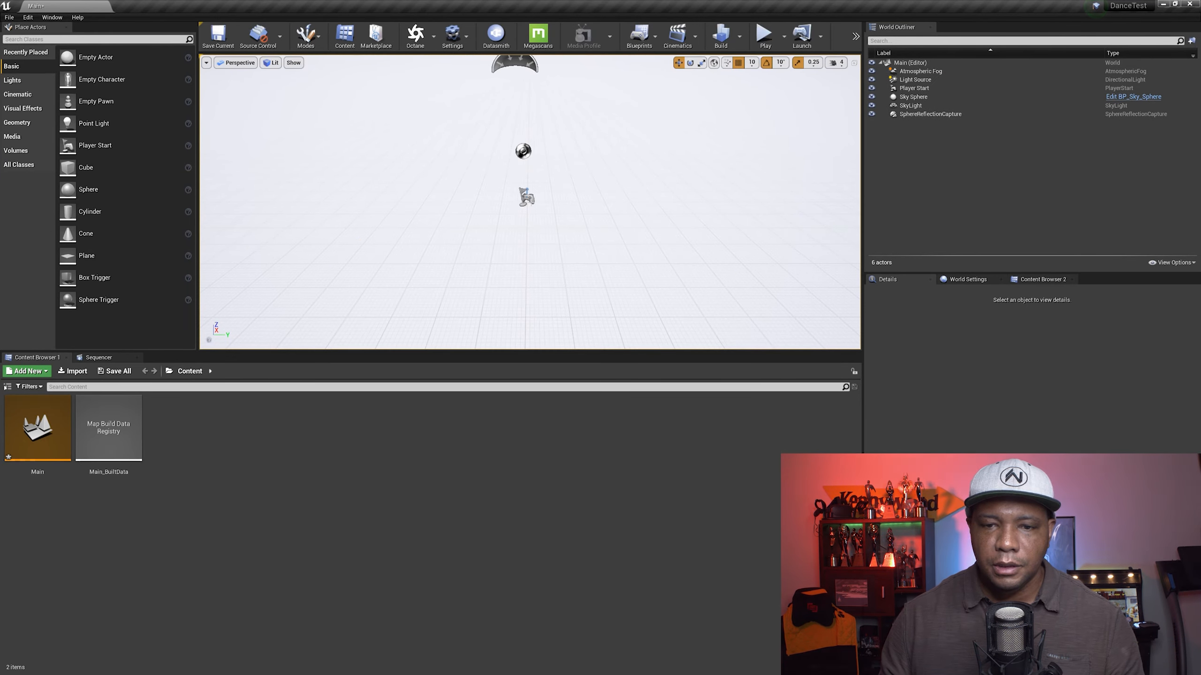
left_click(527, 196)
key("Delete")
left_click(921, 71)
key("Delete")
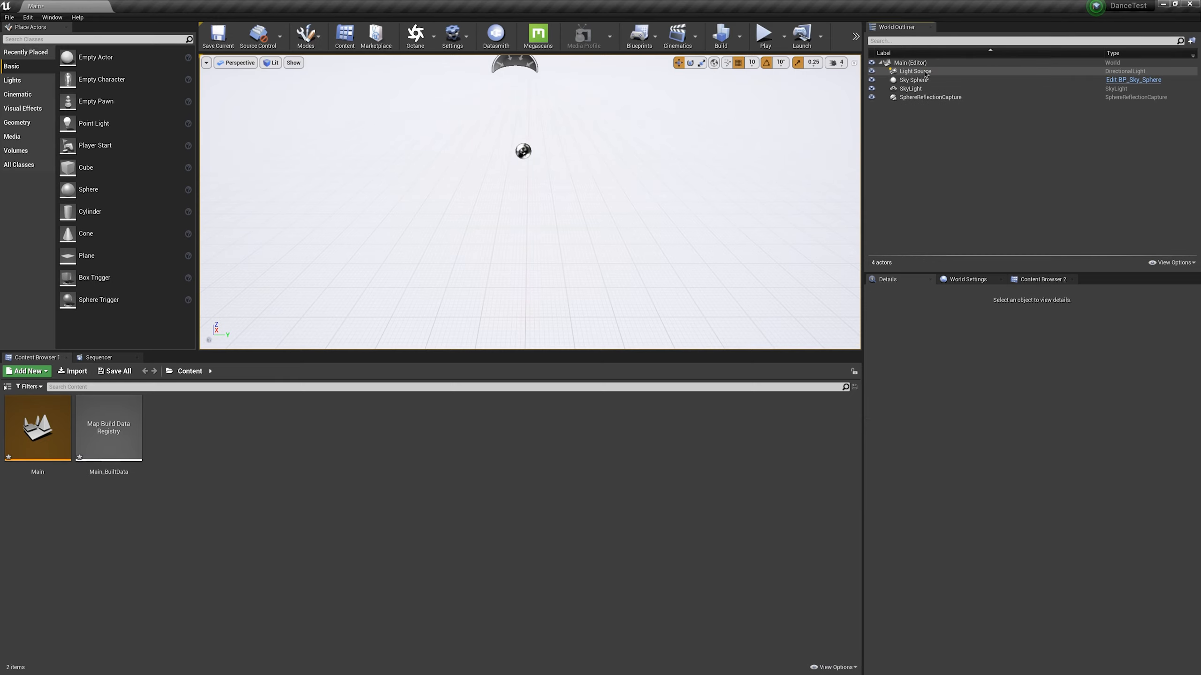
left_click(920, 80)
key("Delete")
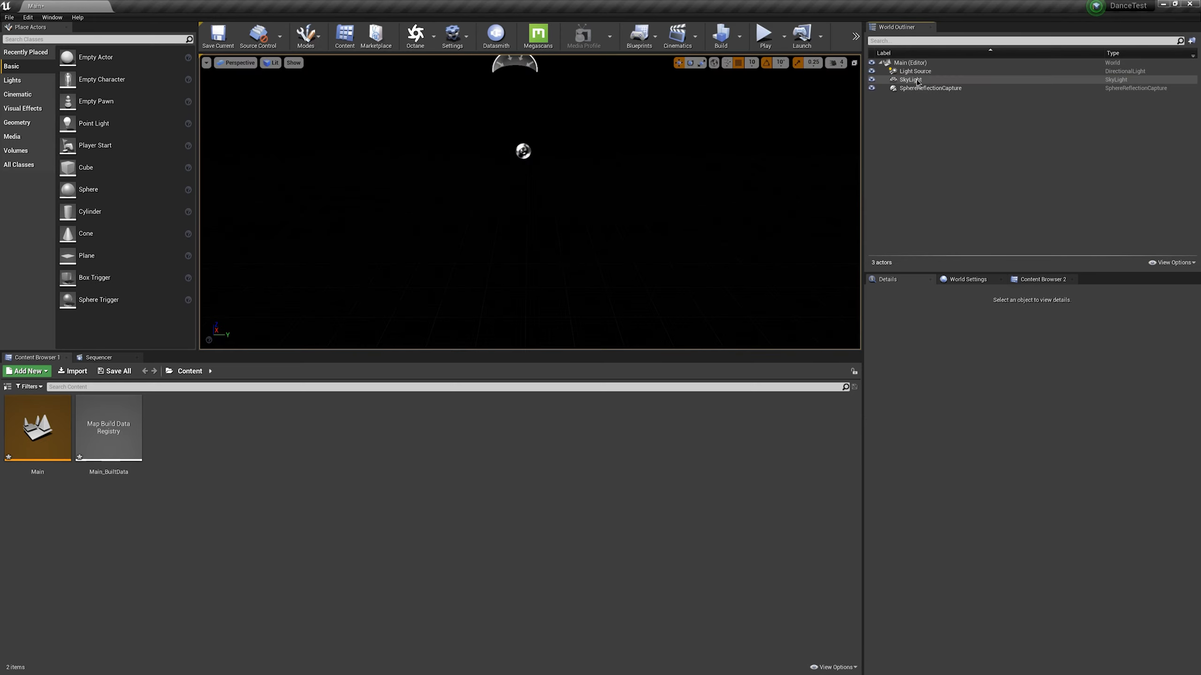
- Import Mograph_Background_UE4 from the MOGRAPH project's Section10_h_AlembicAndFBX folder into Content with Datasmith, including geometry, materials, lights, cameras and animations
left_click(495, 36)
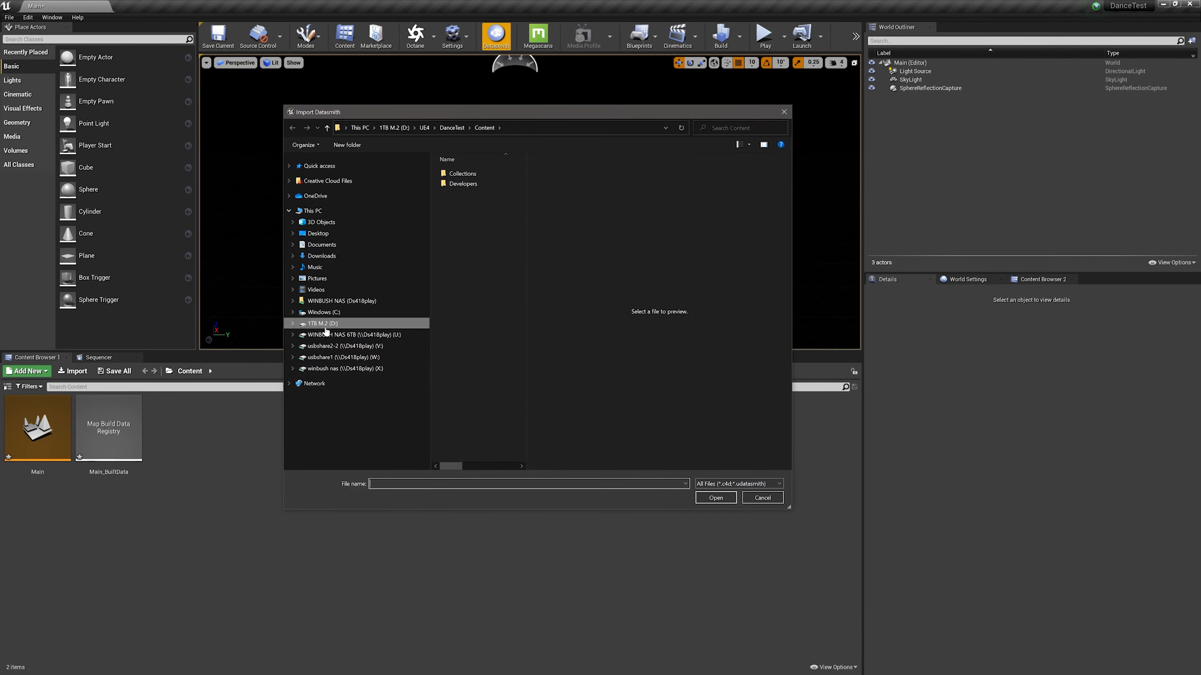
double_click(481, 193)
double_click(477, 173)
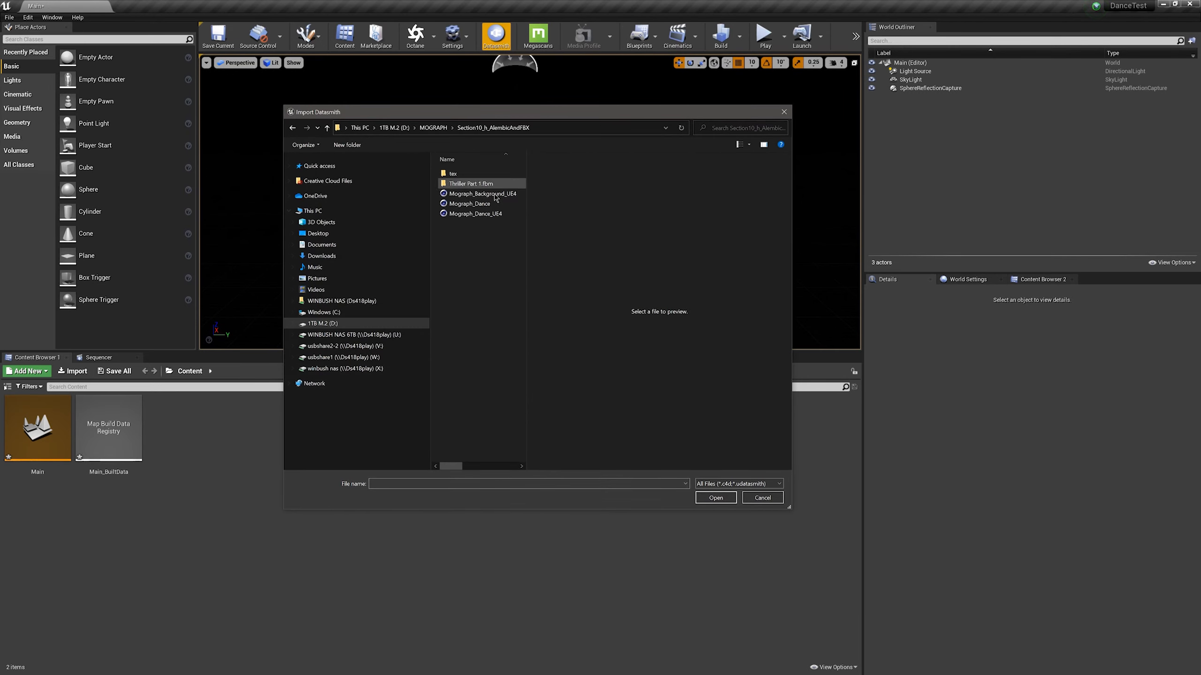
left_click(499, 195)
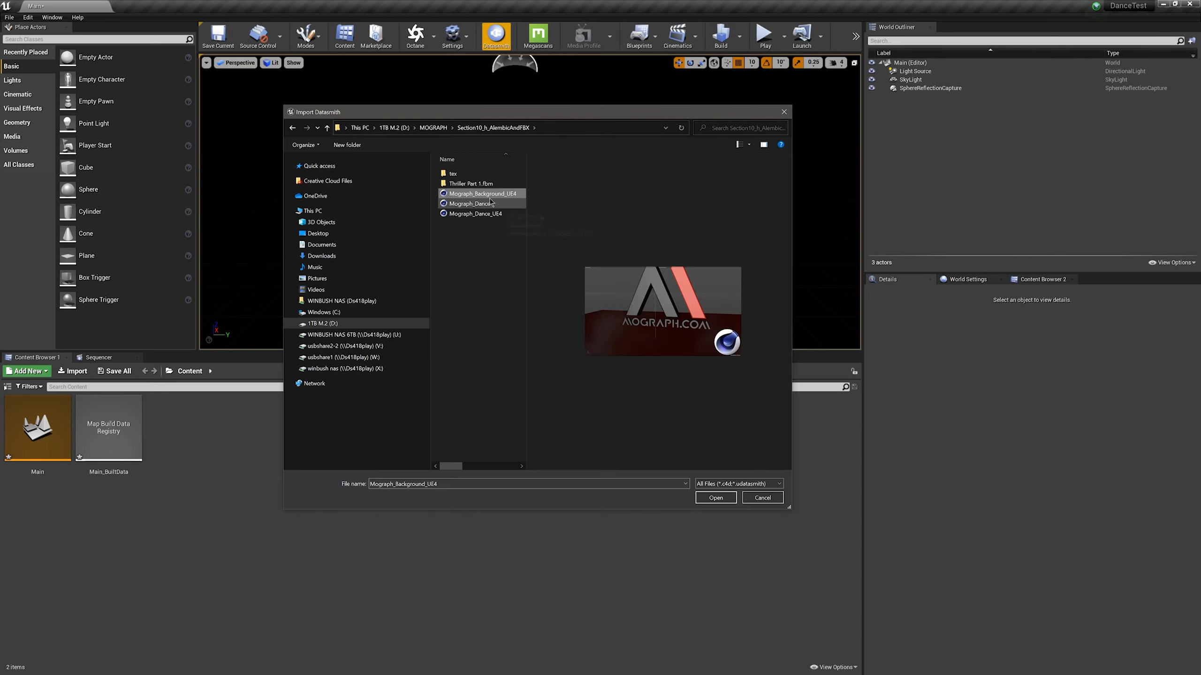
left_click(716, 498)
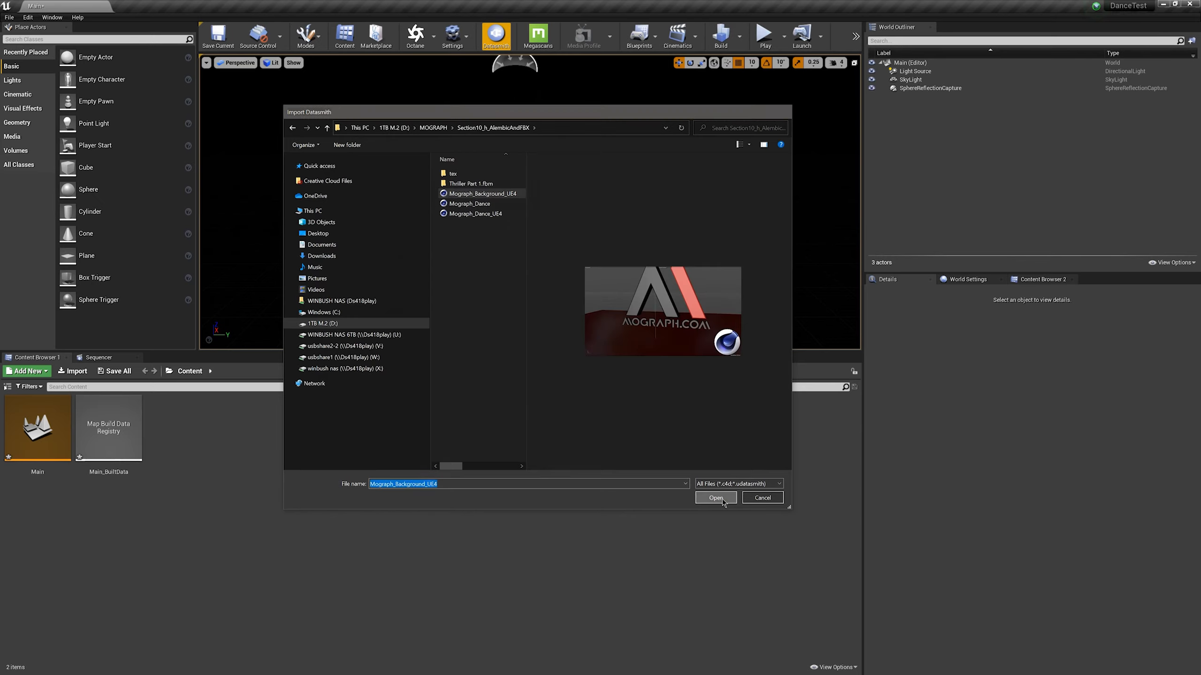
left_click(651, 444)
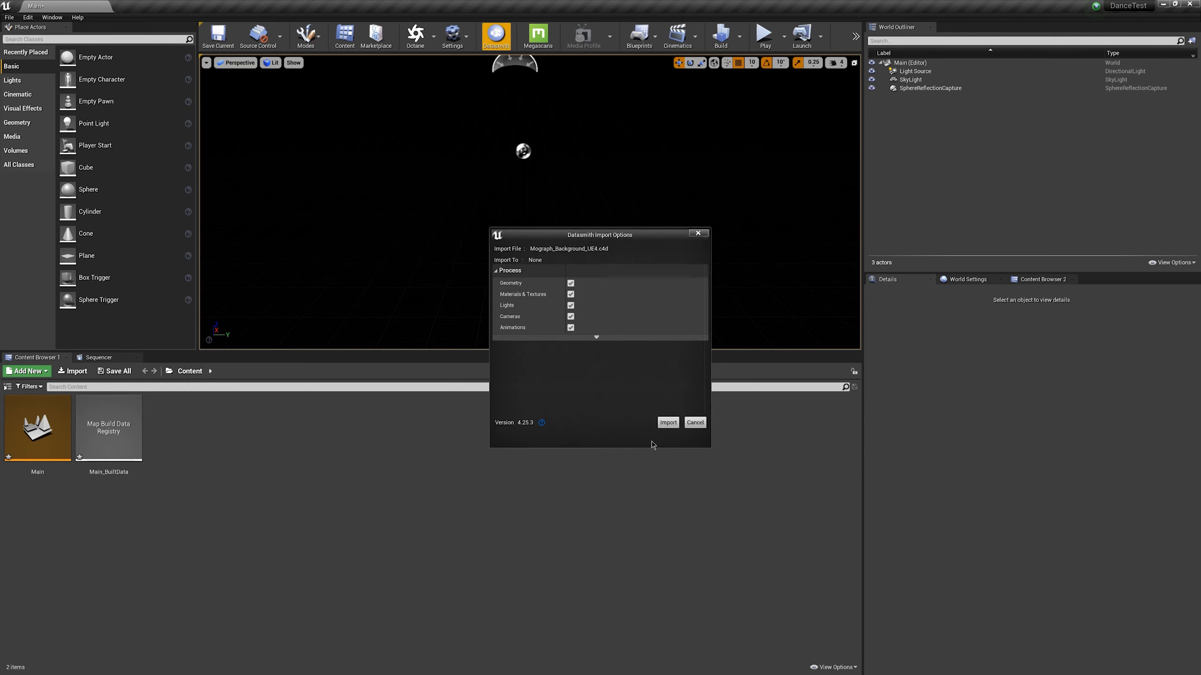
left_click(667, 423)
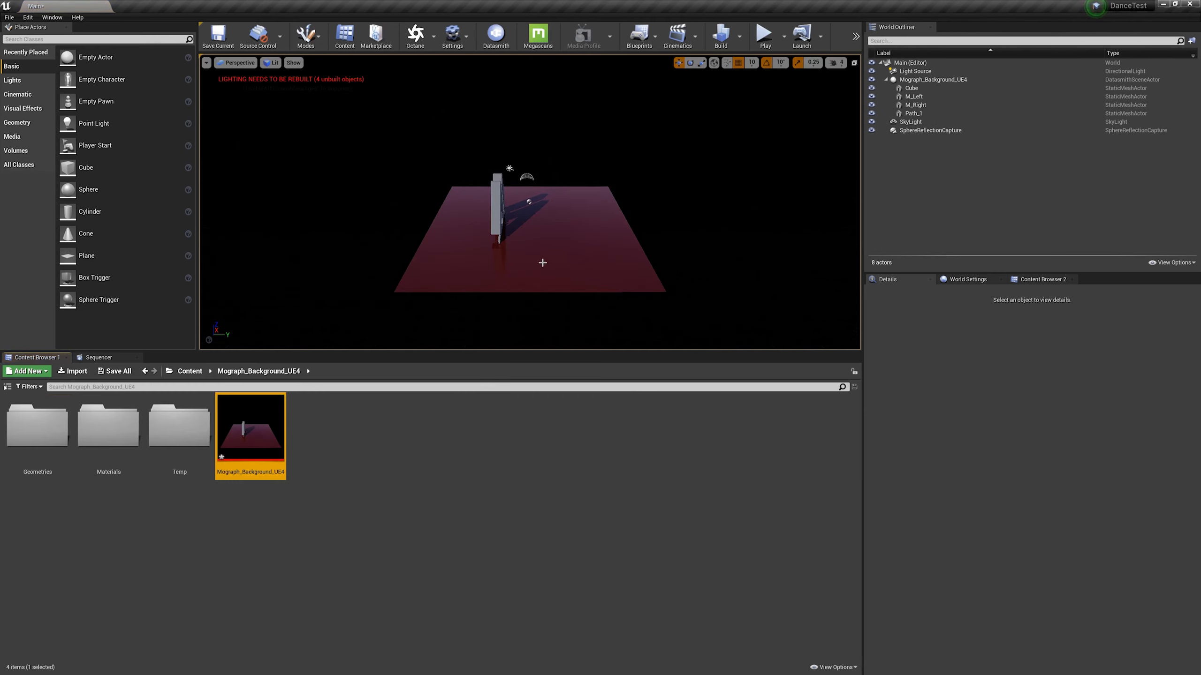
- Set the mobility of the Light Source directional light to Movable
left_click(915, 71)
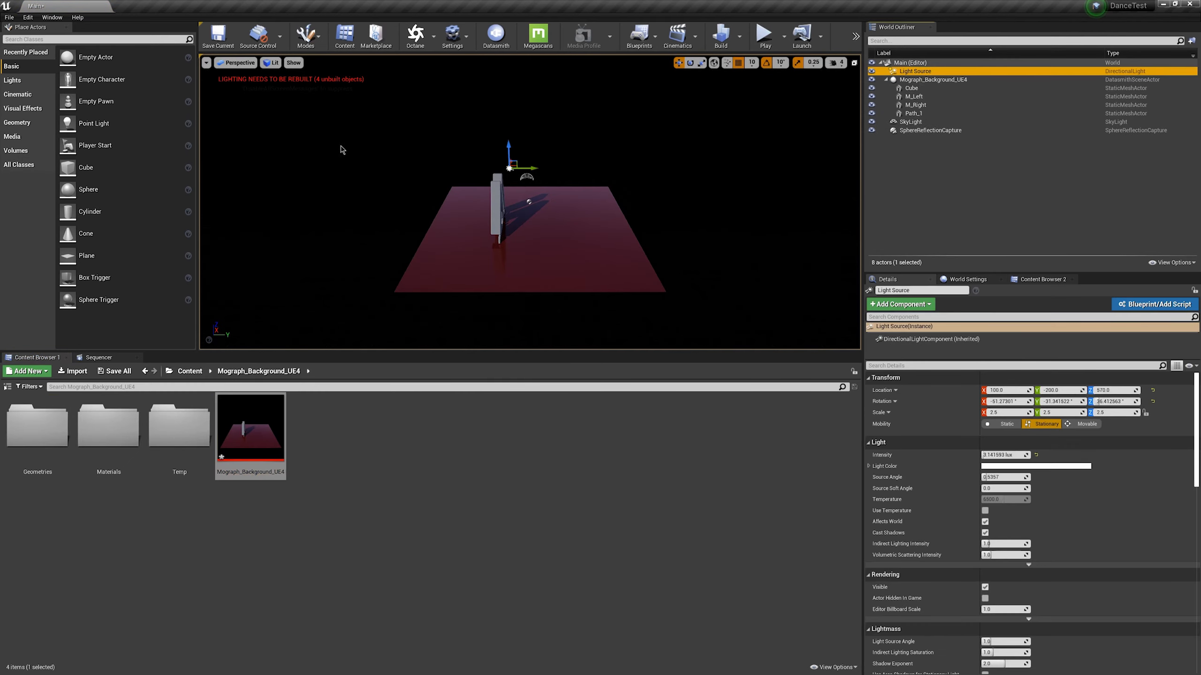
left_click(1086, 424)
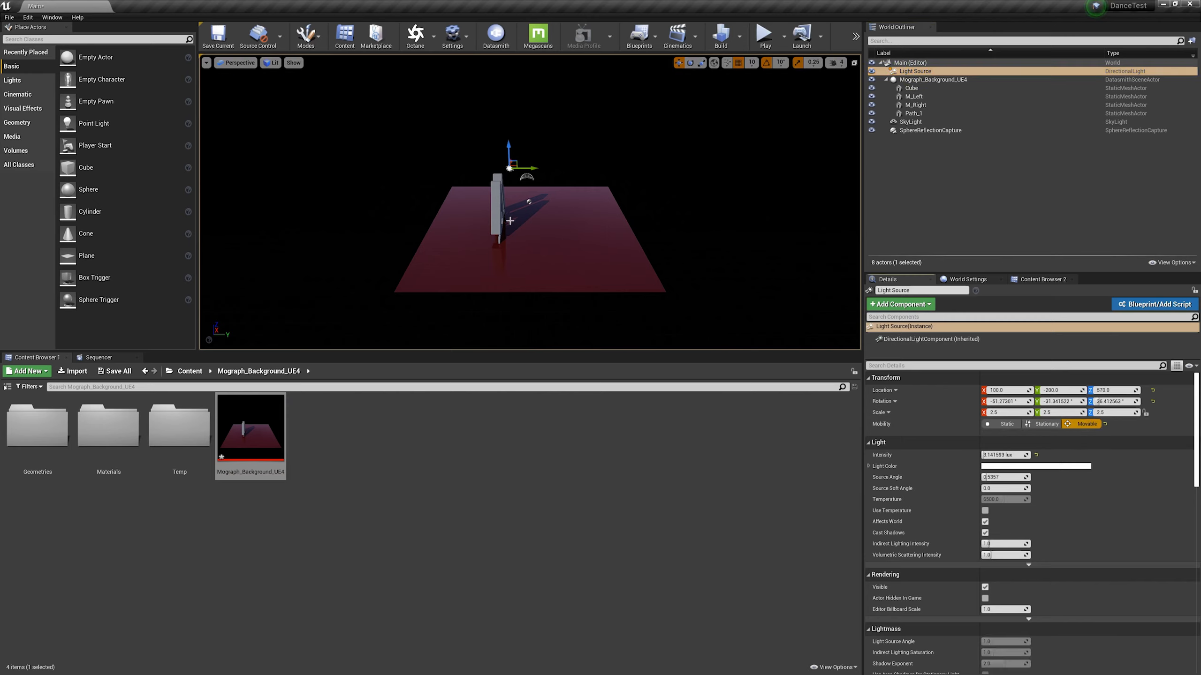
- Assign the imported Right material to all five material elements of the M_Right logo mesh
scroll(506, 222, "up", 2)
left_click_drag(506, 222, 526, 258, "alt")
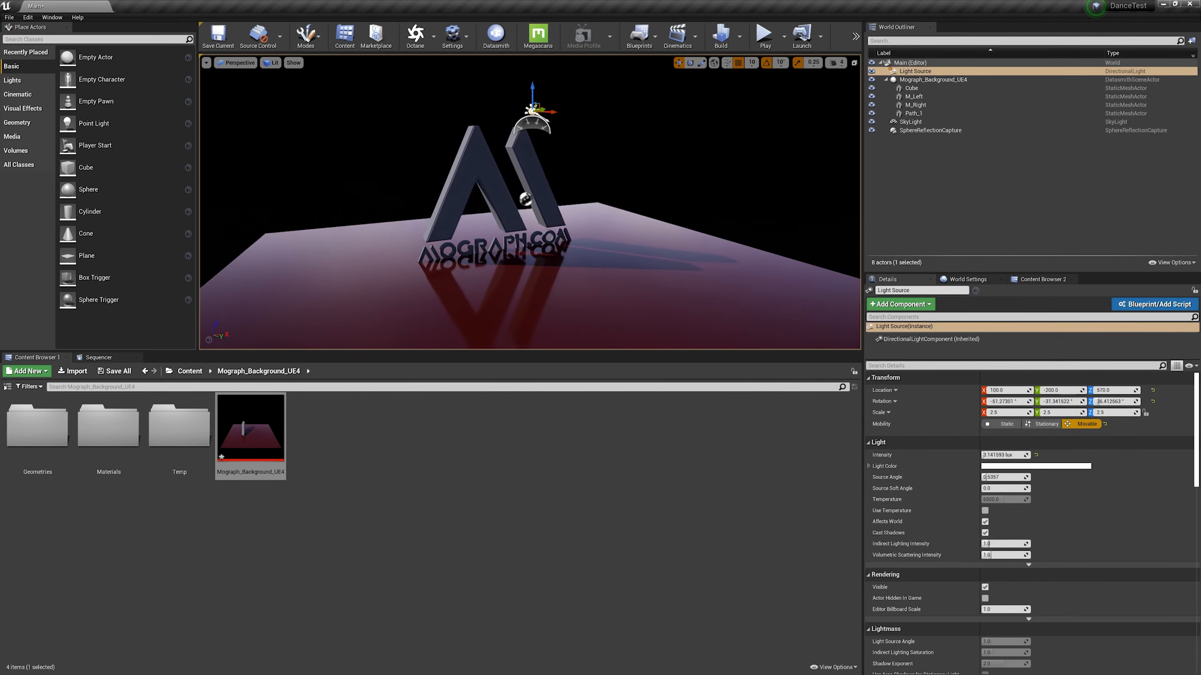
scroll(527, 258, "up", 3)
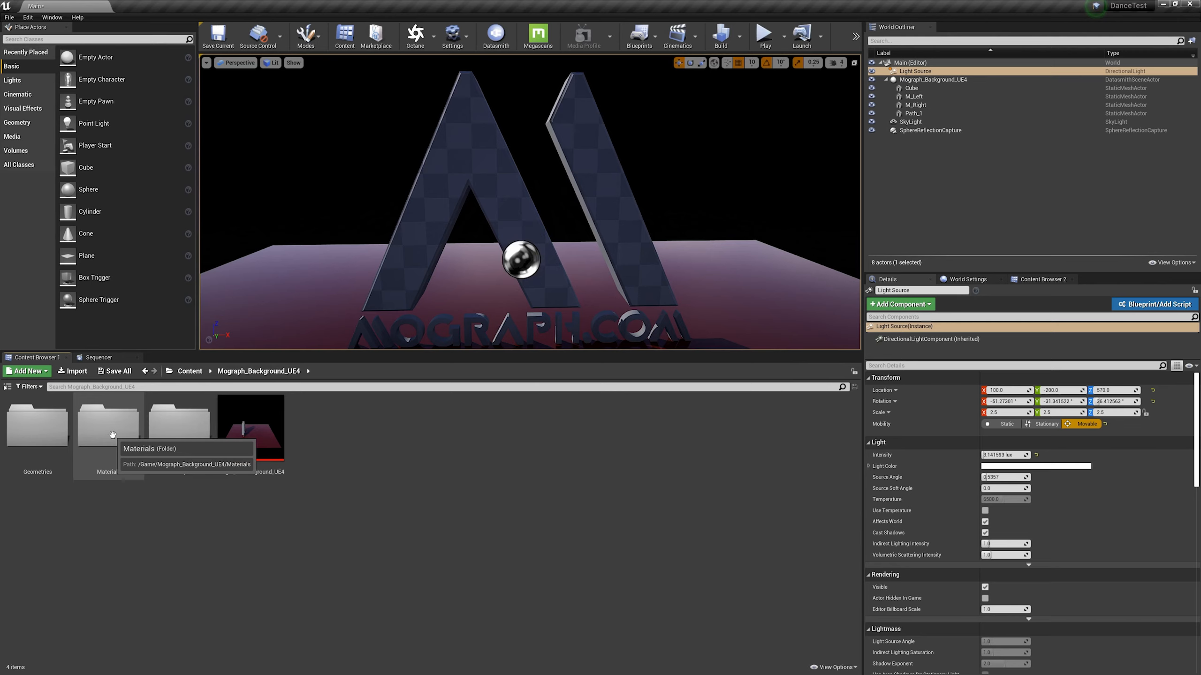
double_click(112, 435)
left_click(600, 180)
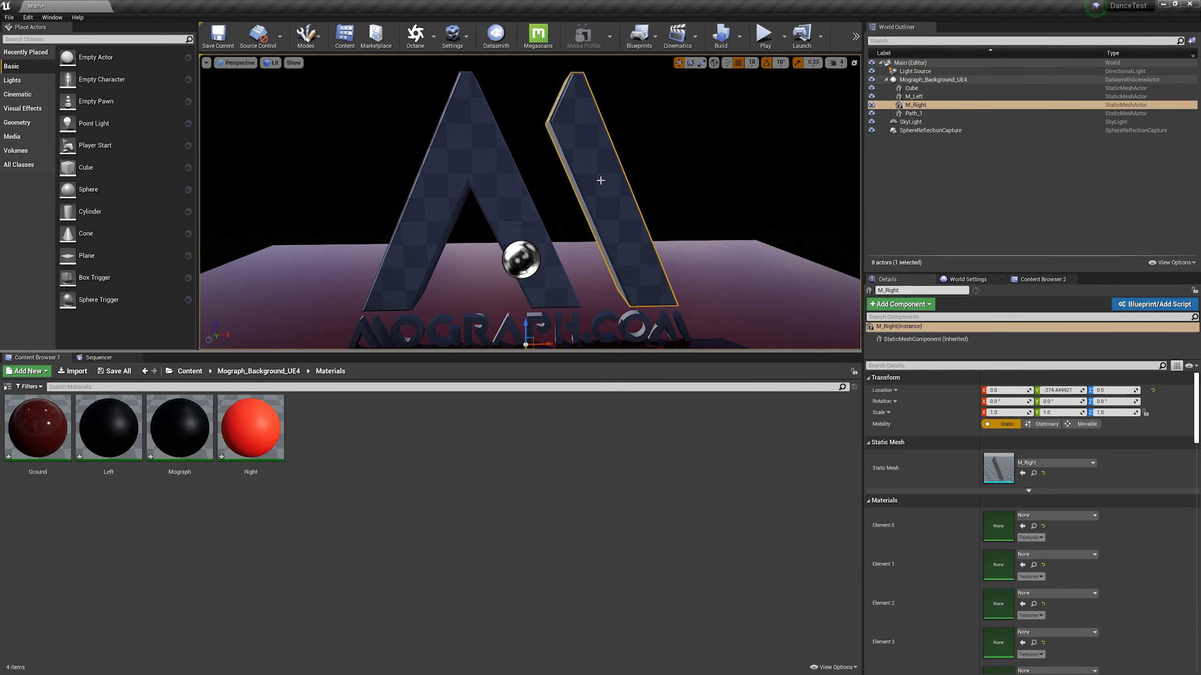
left_click_drag(251, 426, 663, 195)
scroll(930, 512, "down", 6)
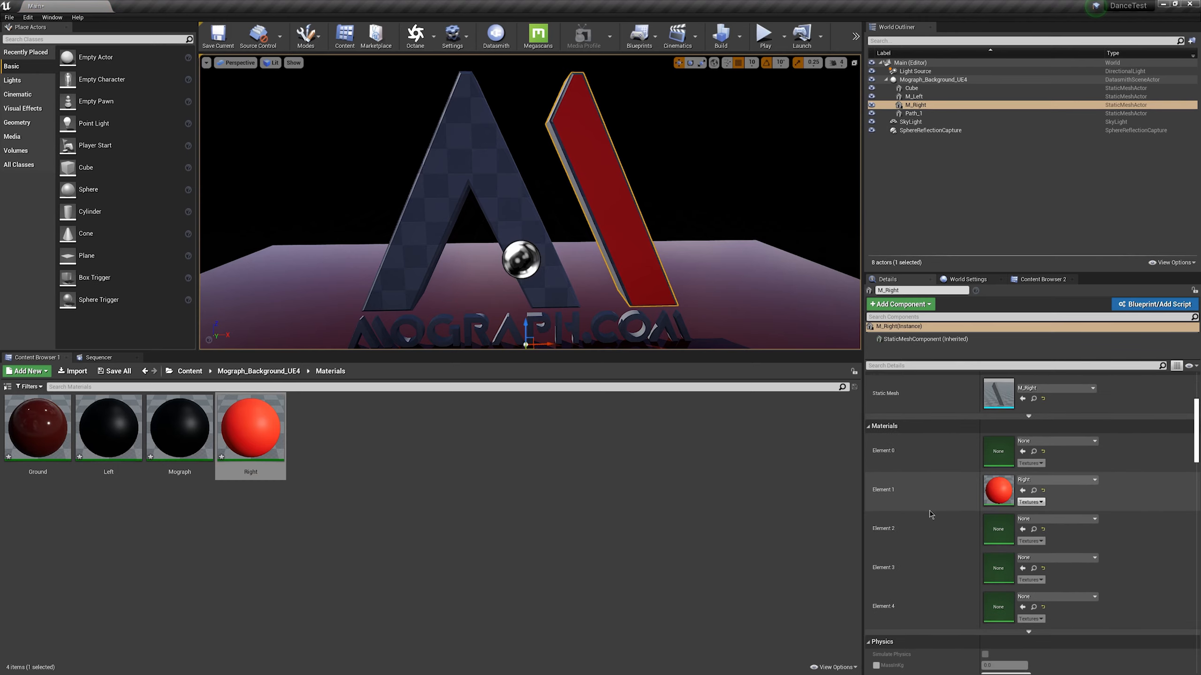
left_click_drag(238, 434, 1003, 407)
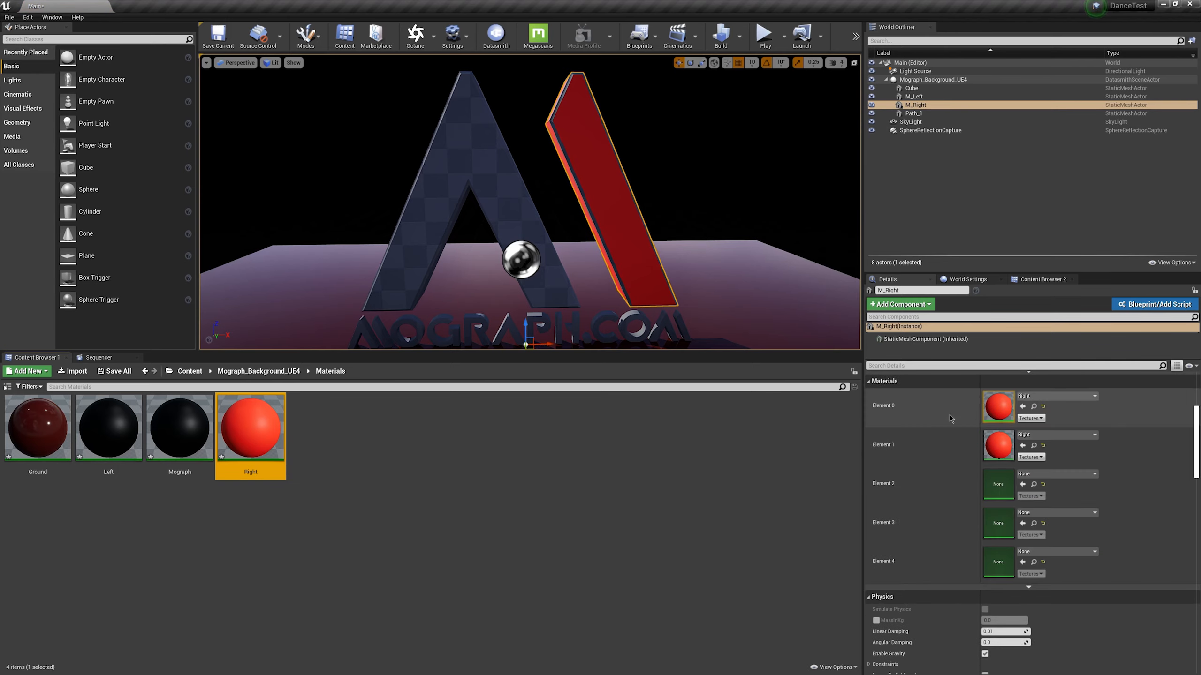
left_click_drag(255, 437, 993, 522)
left_click_drag(265, 427, 997, 562)
- Assign the Left material to material elements 0 to 4 of the M_Left logo mesh
left_click(468, 181)
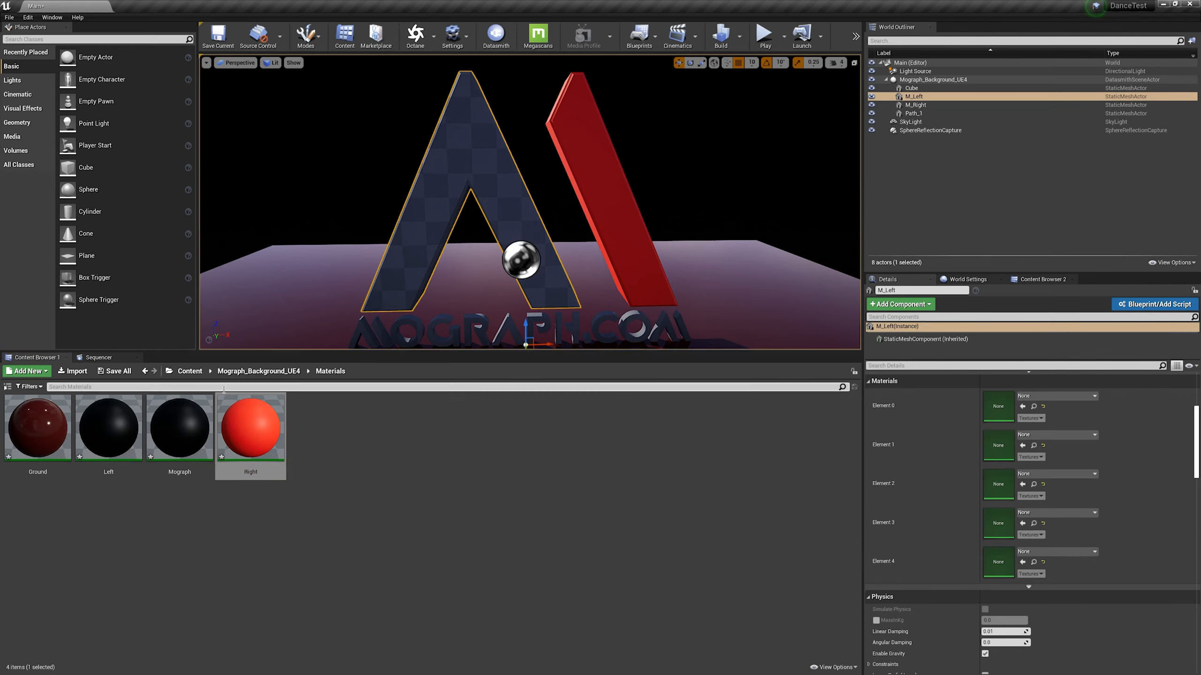
left_click_drag(108, 428, 993, 409)
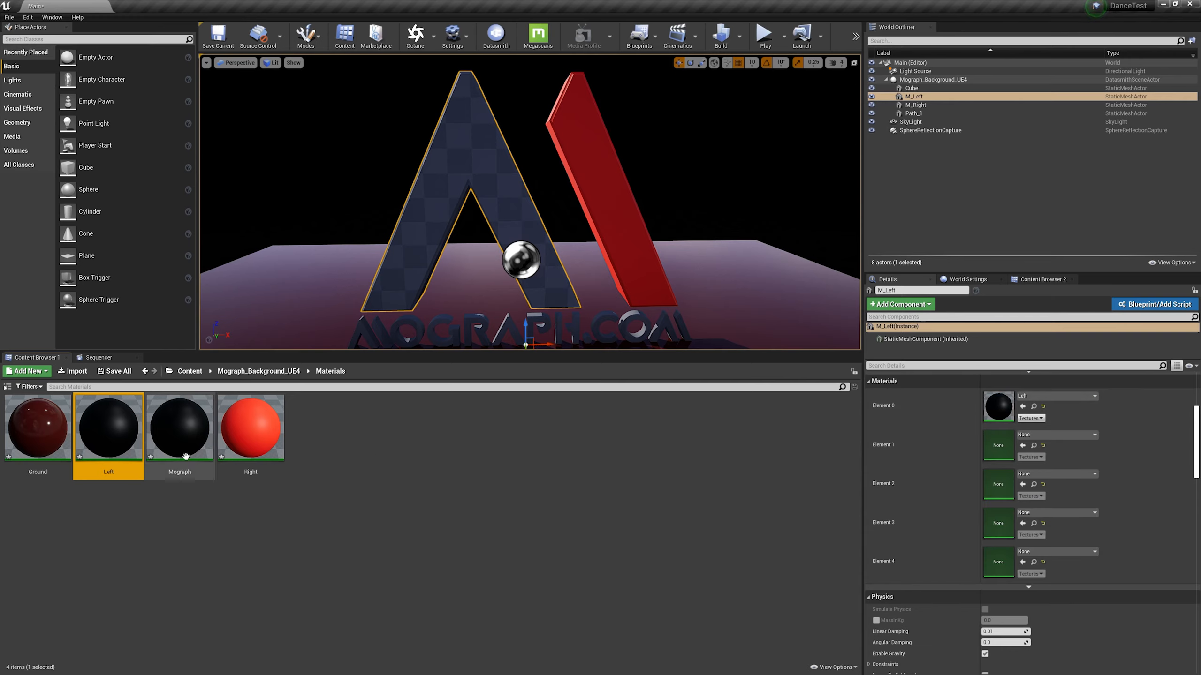
left_click_drag(109, 428, 999, 444)
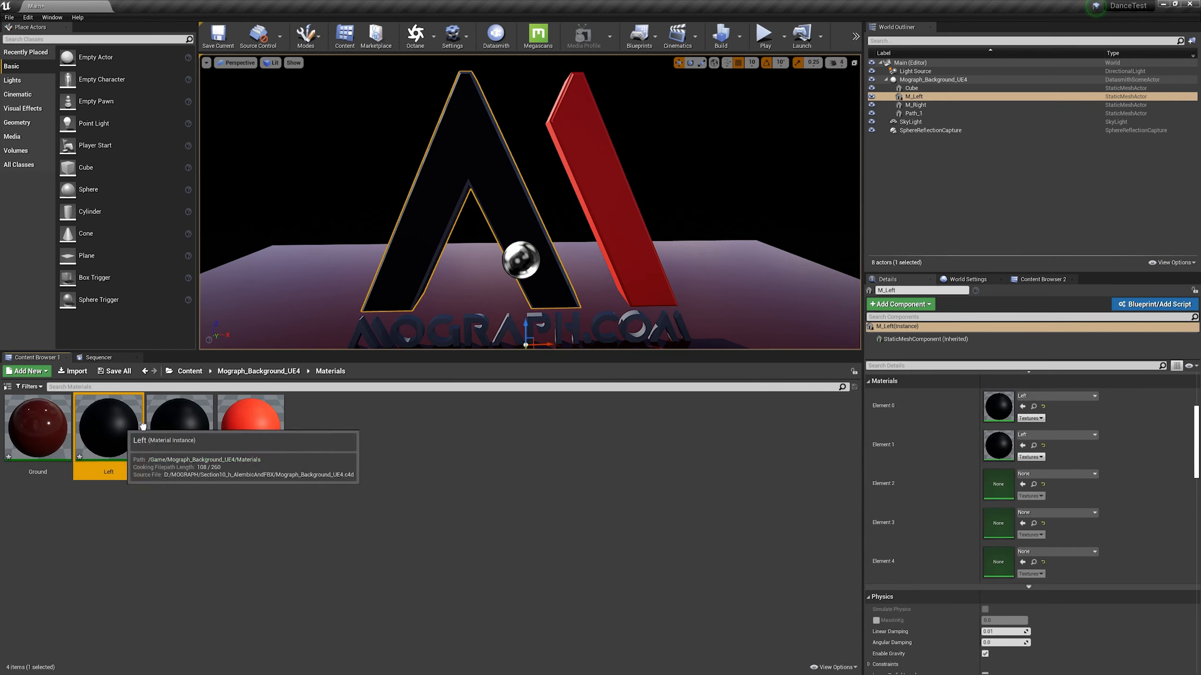
left_click_drag(109, 428, 999, 484)
left_click_drag(109, 429, 998, 523)
left_click_drag(109, 428, 998, 563)
- Assign the Mograph material to material elements 0 to 4 of the MOGRAPH.COM text mesh
left_click(552, 324)
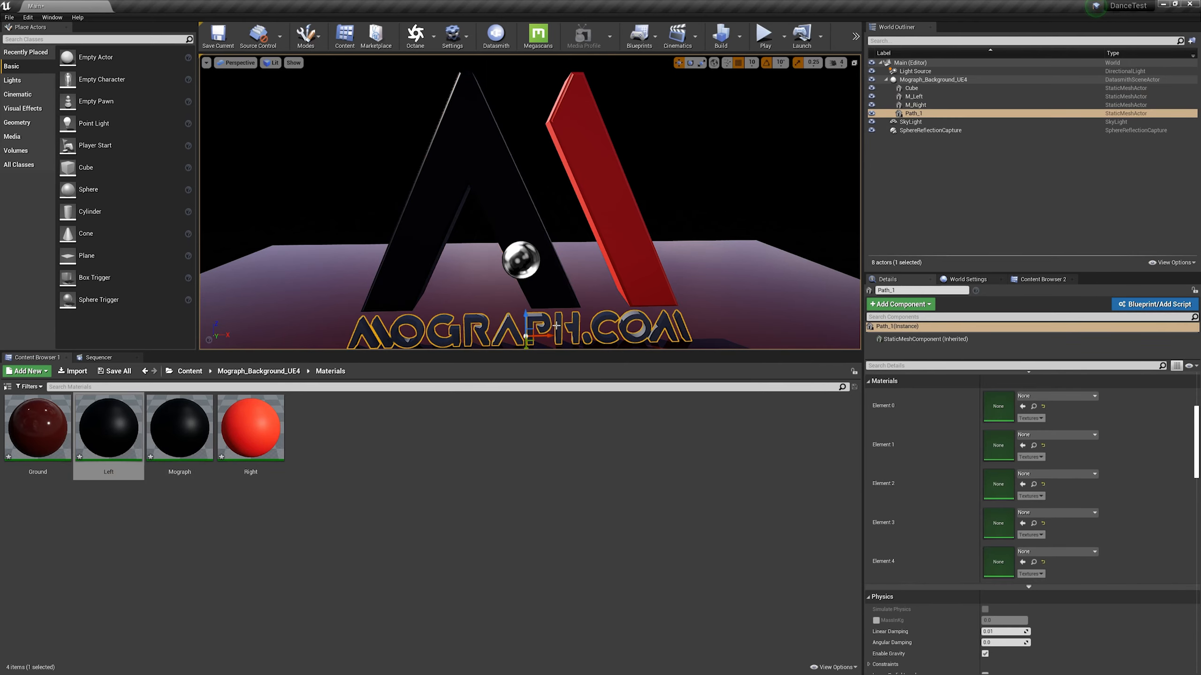
left_click(180, 433)
left_click_drag(180, 433, 993, 482)
left_click_drag(180, 428, 998, 445)
left_click_drag(227, 444, 996, 407)
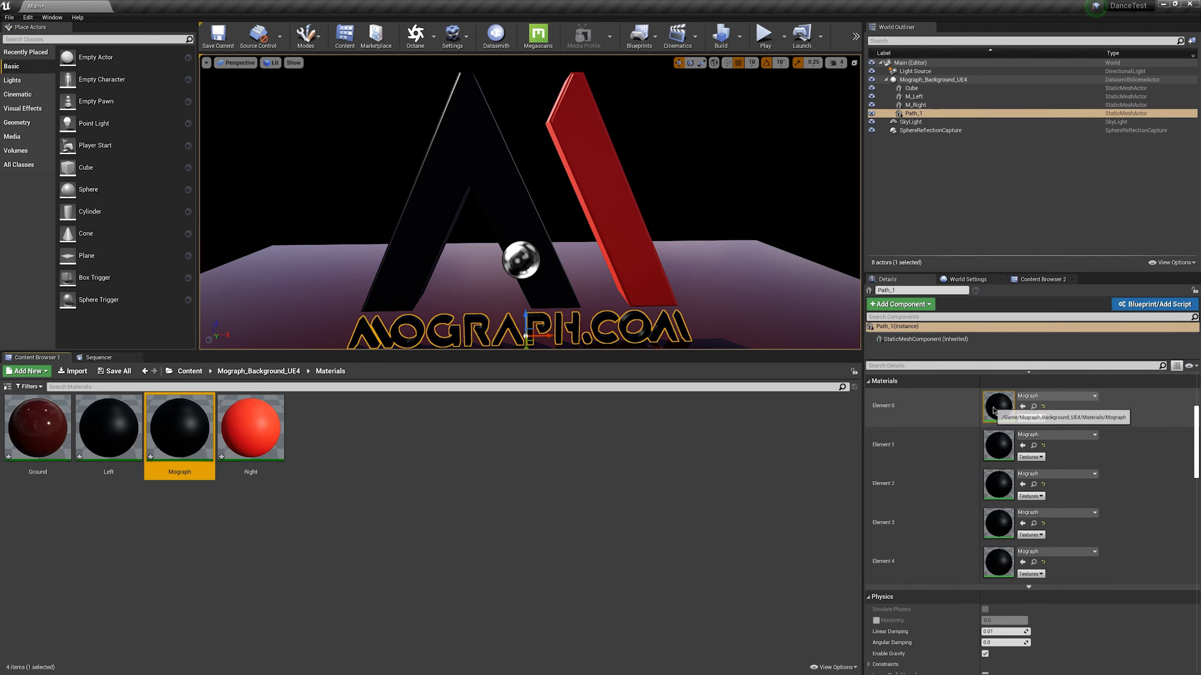
- Delete the imported Cube ground actor despite its reference from the Datasmith scene
scroll(699, 283, "down", 5)
right_click_drag(650, 279, 662, 280)
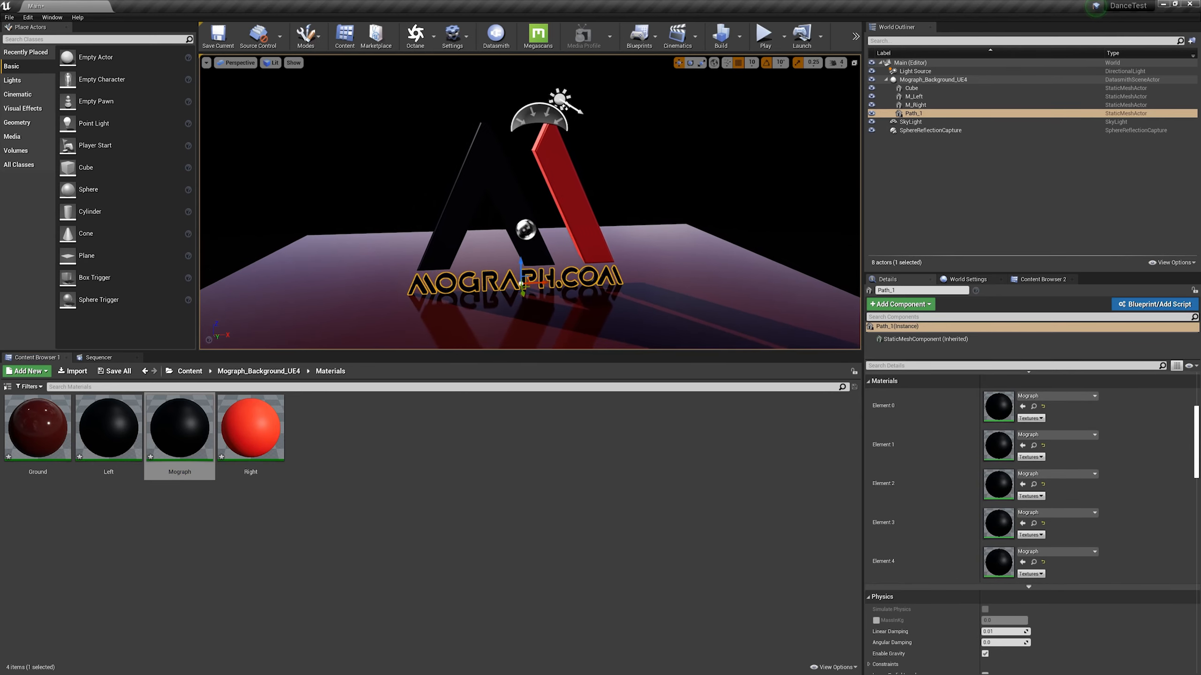
left_click_drag(667, 291, 643, 283, "alt")
left_click(13, 82)
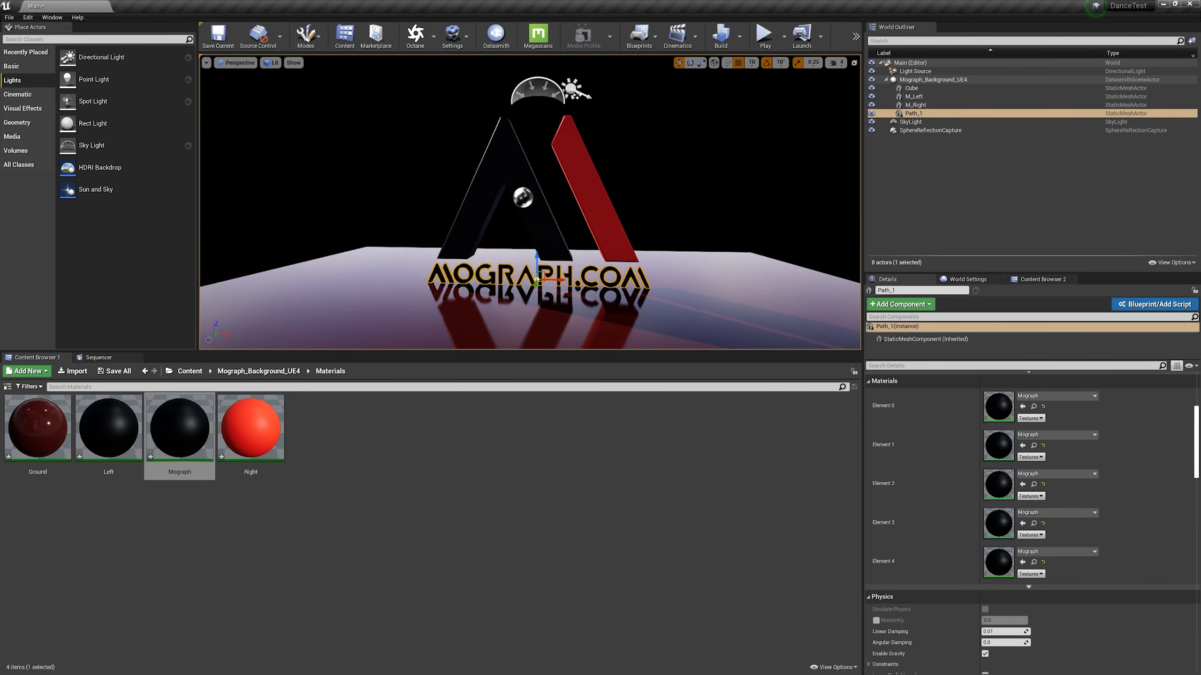
left_click(364, 309)
key("Delete")
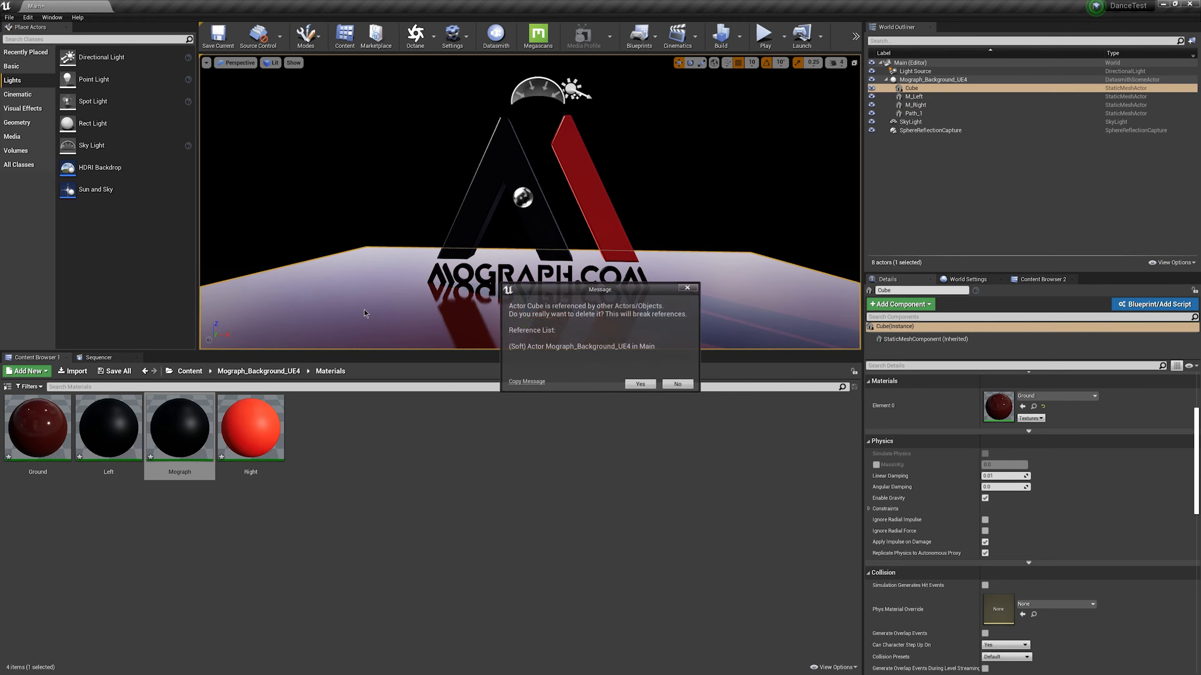
left_click(638, 384)
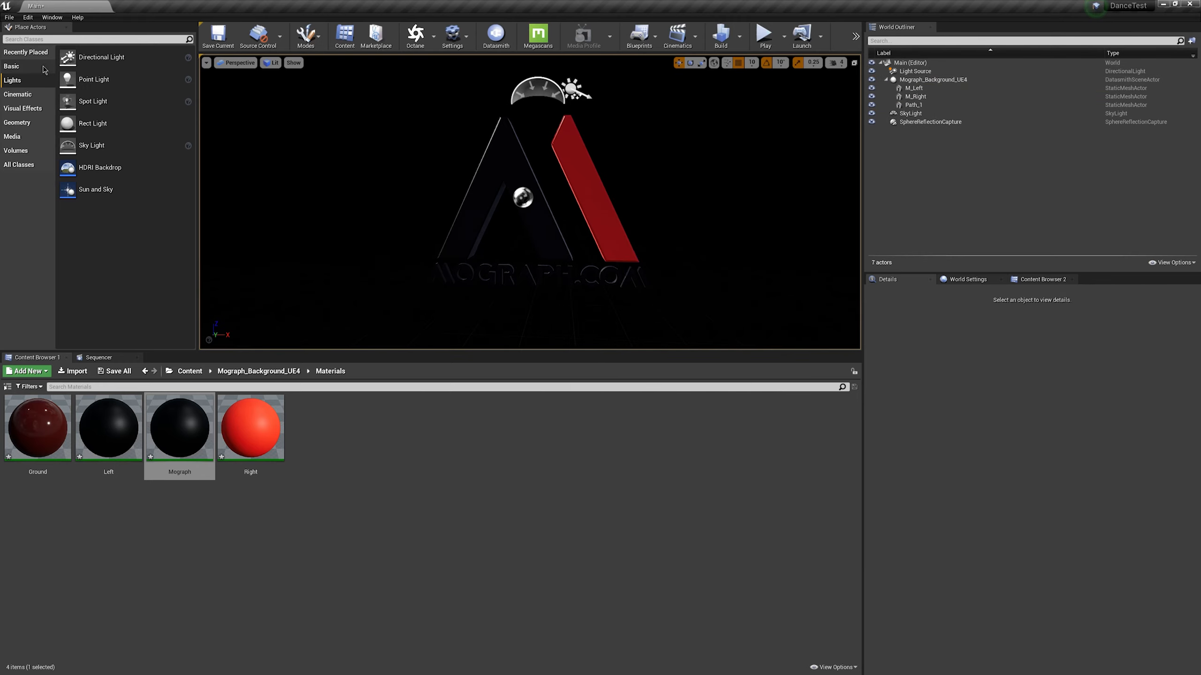
- Place a basic Plane beneath the logo and reset its location to the world origin
left_click(11, 66)
left_click_drag(99, 258, 519, 284)
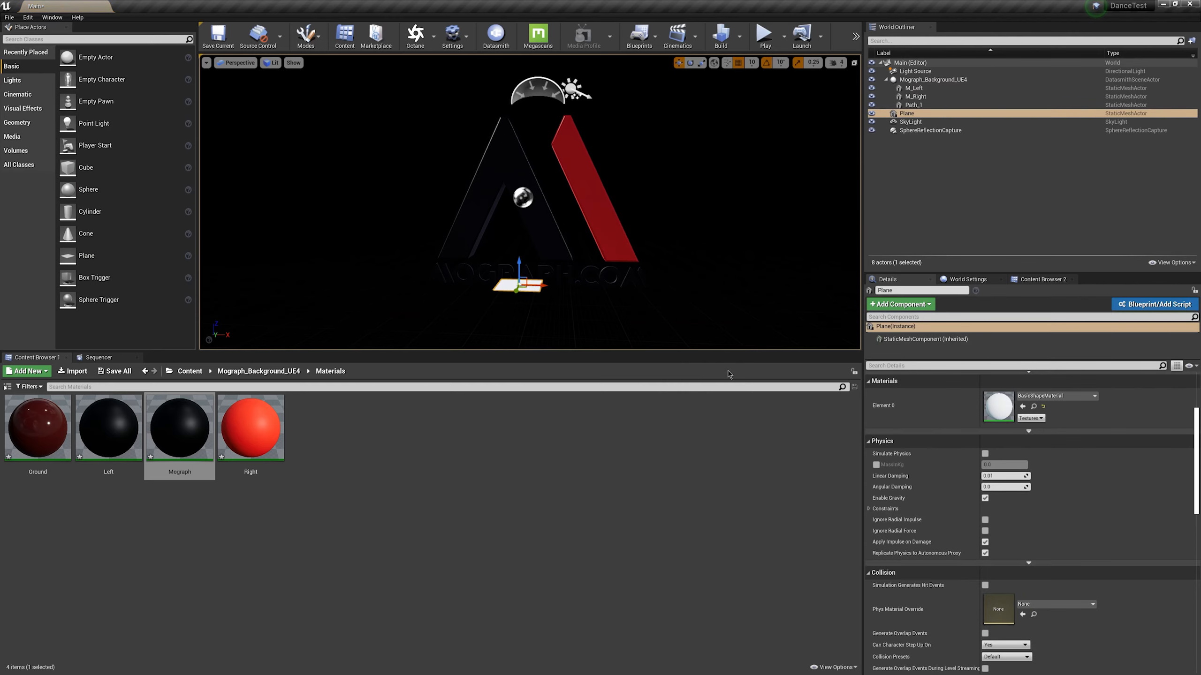
scroll(1087, 426, "up", 5)
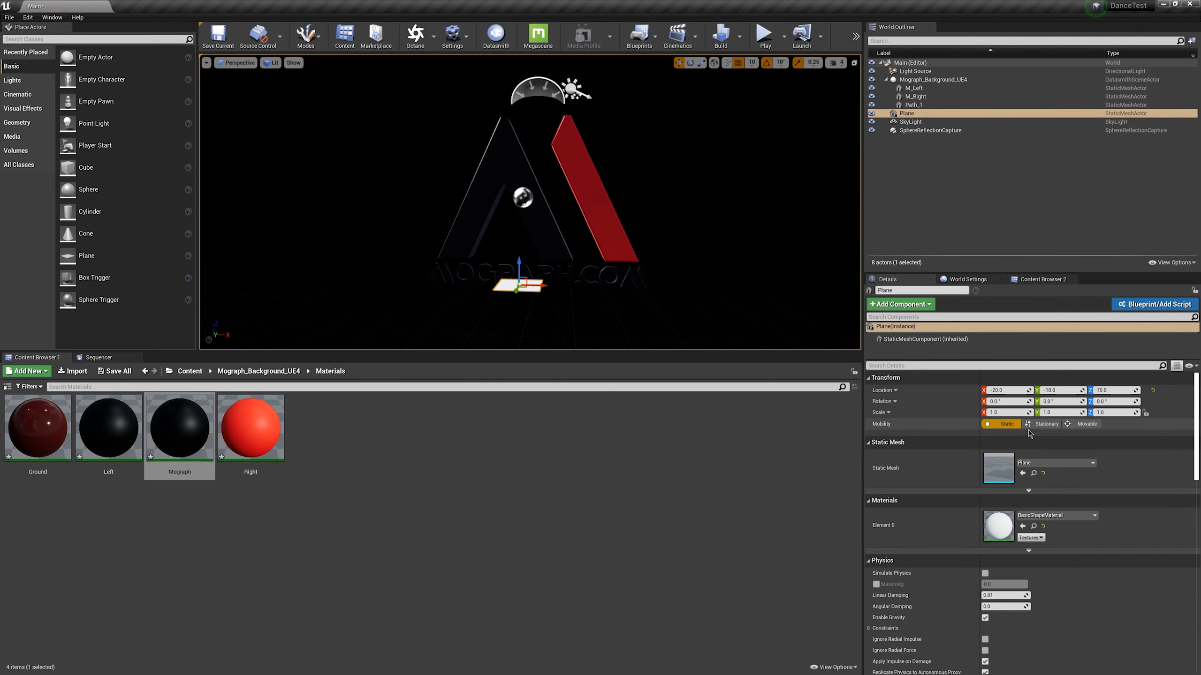
left_click(1154, 392)
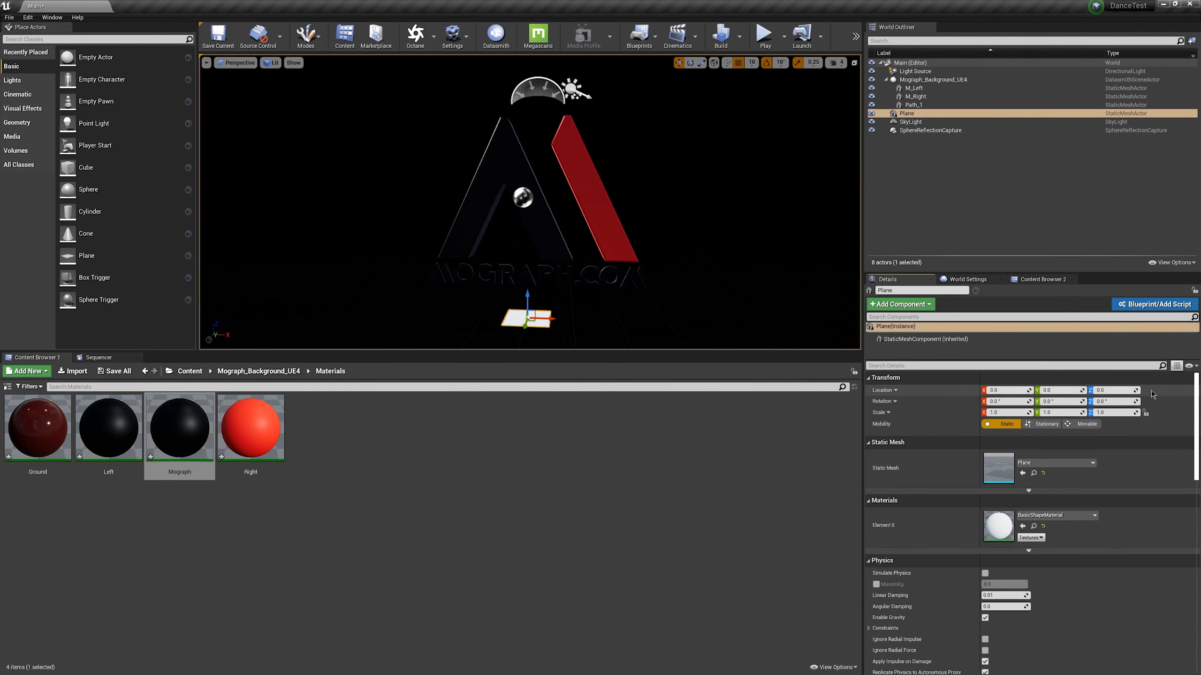
- Scale the plane to 1000 in X and Y and apply the Ground material to it
left_click(1012, 411)
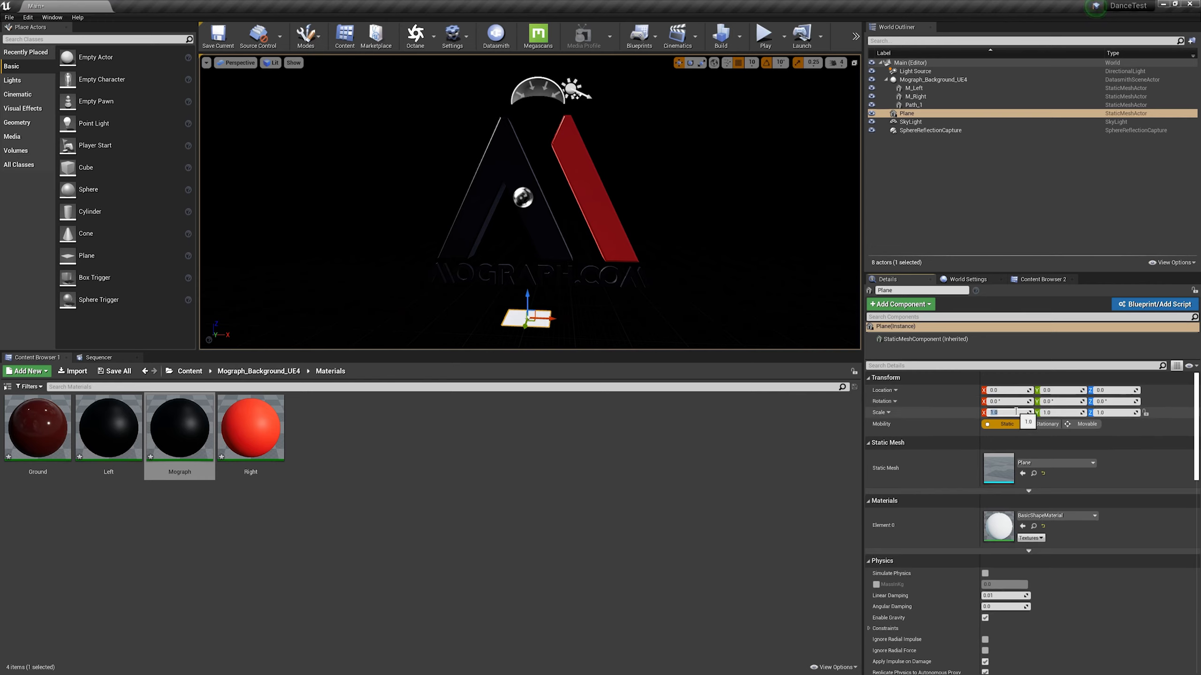
type("1000")
key("Tab")
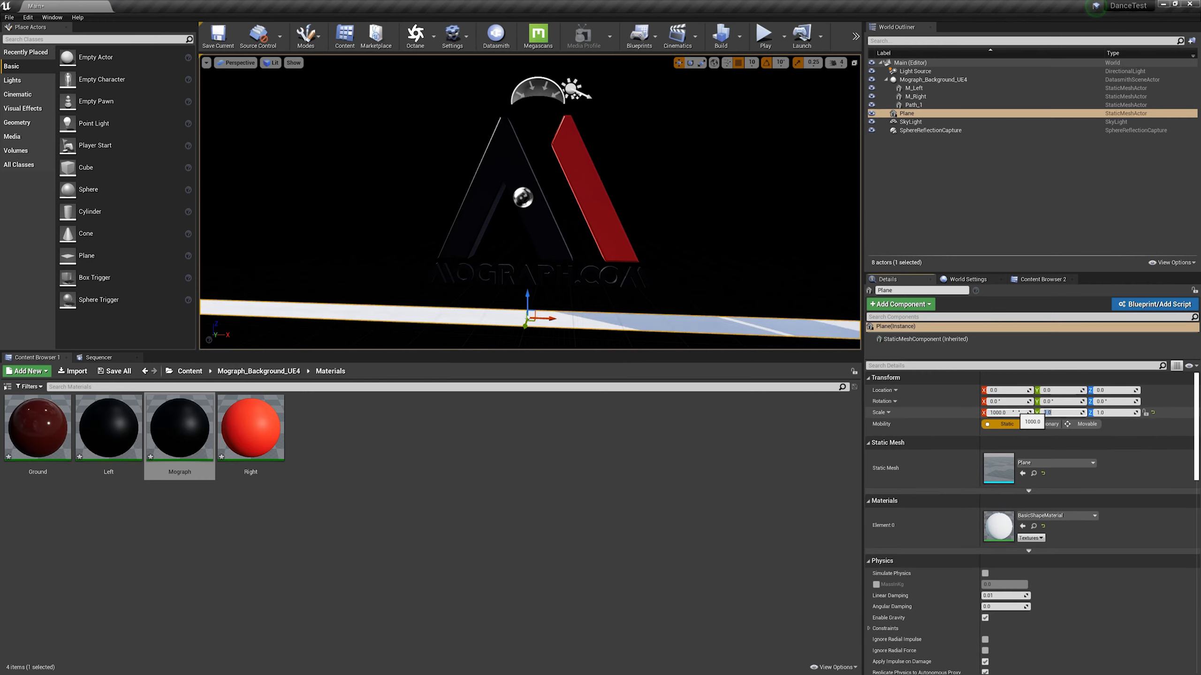
type("1000")
key("Return")
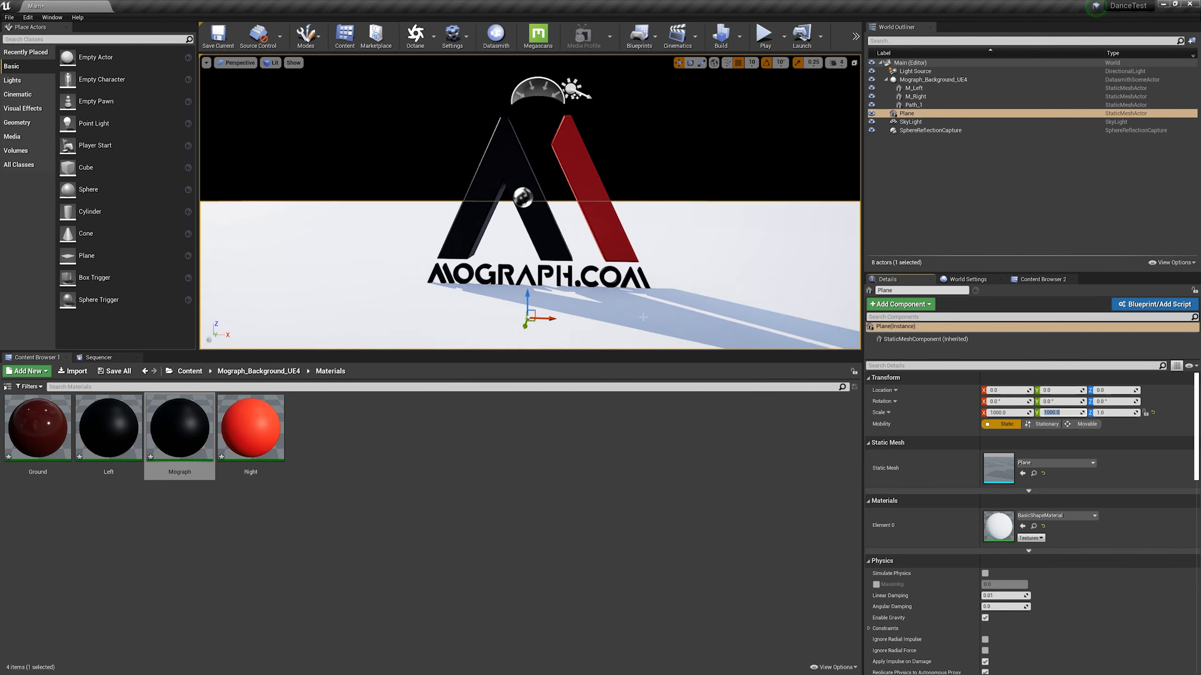
left_click_drag(36, 437, 378, 327)
- Add an Exponential Height Fog actor to the scene near the logo
left_click_drag(350, 279, 349, 257, "alt")
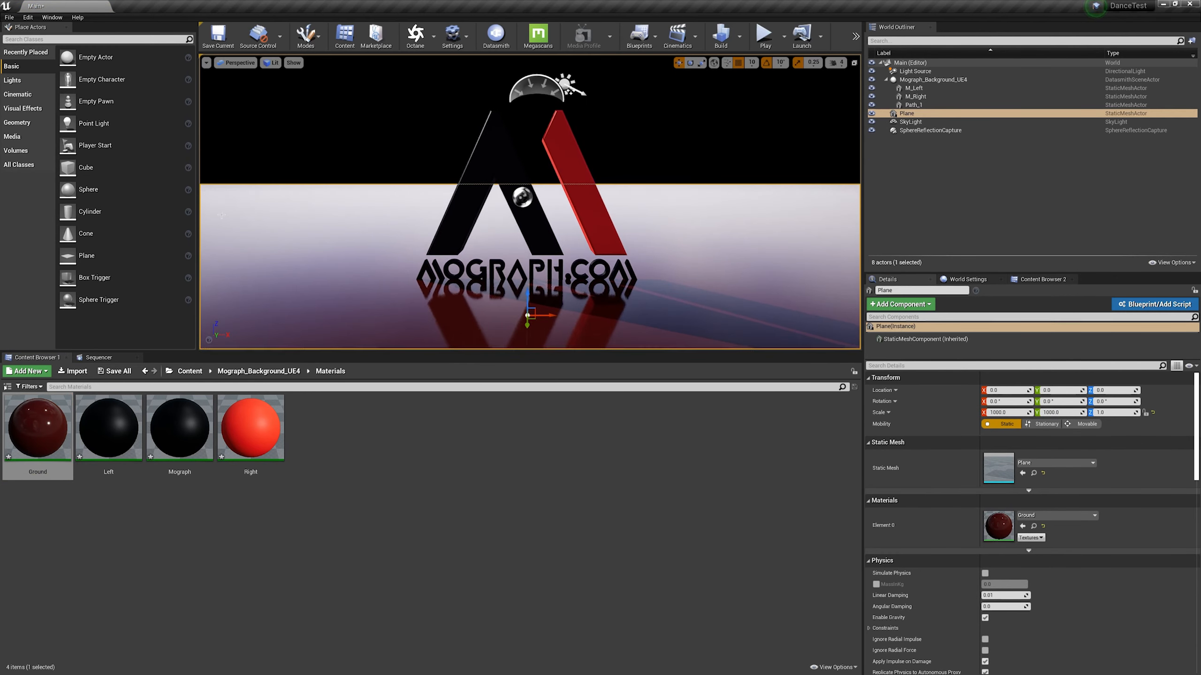
left_click(22, 109)
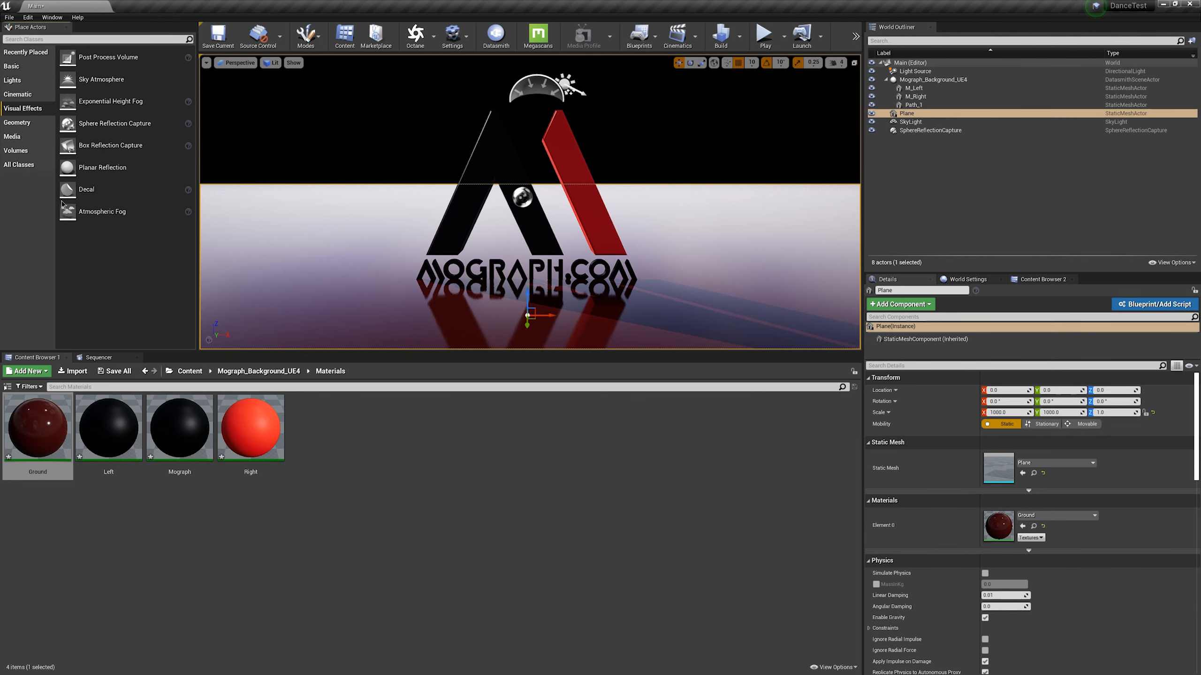
left_click_drag(104, 102, 490, 166)
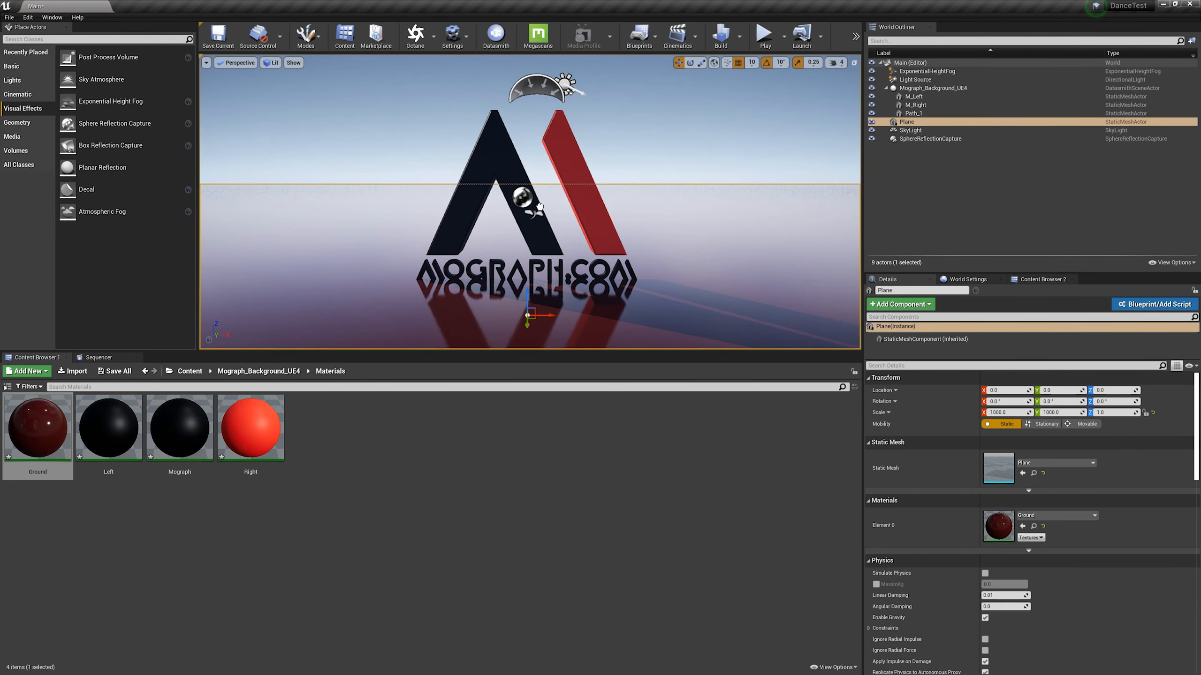
- Set the height fog's inscattering color to a dark red sampled from the logo's red leg
left_click_drag(539, 207, 540, 207)
left_click(1035, 425)
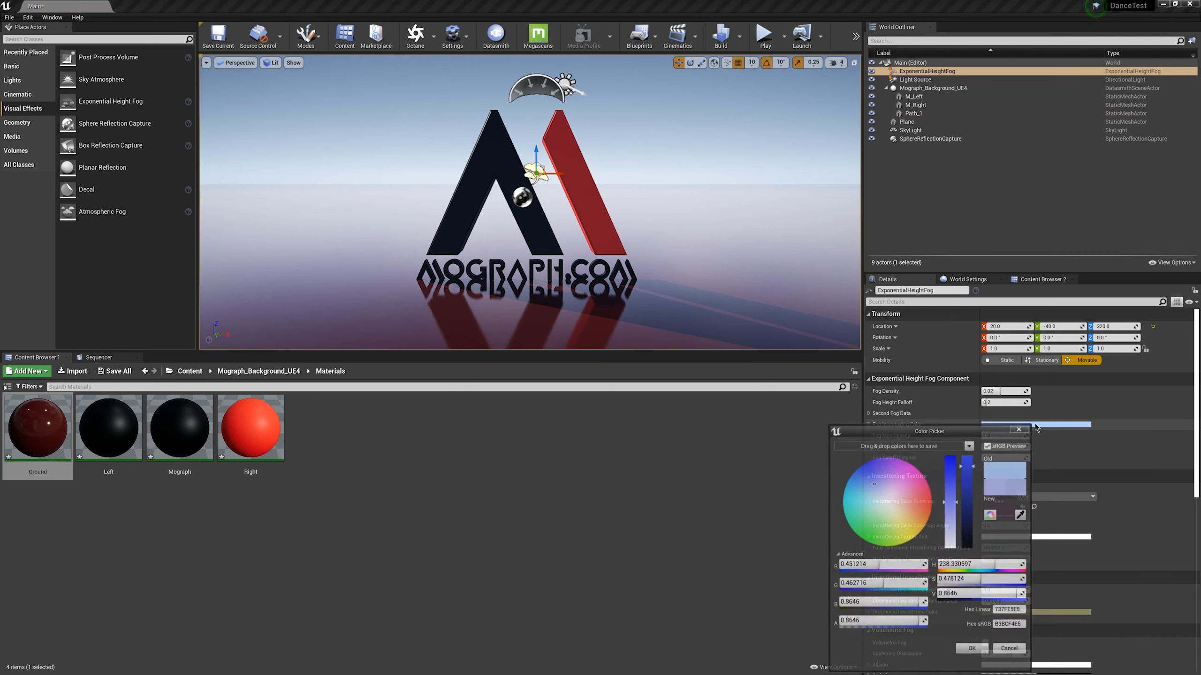
left_click(928, 504)
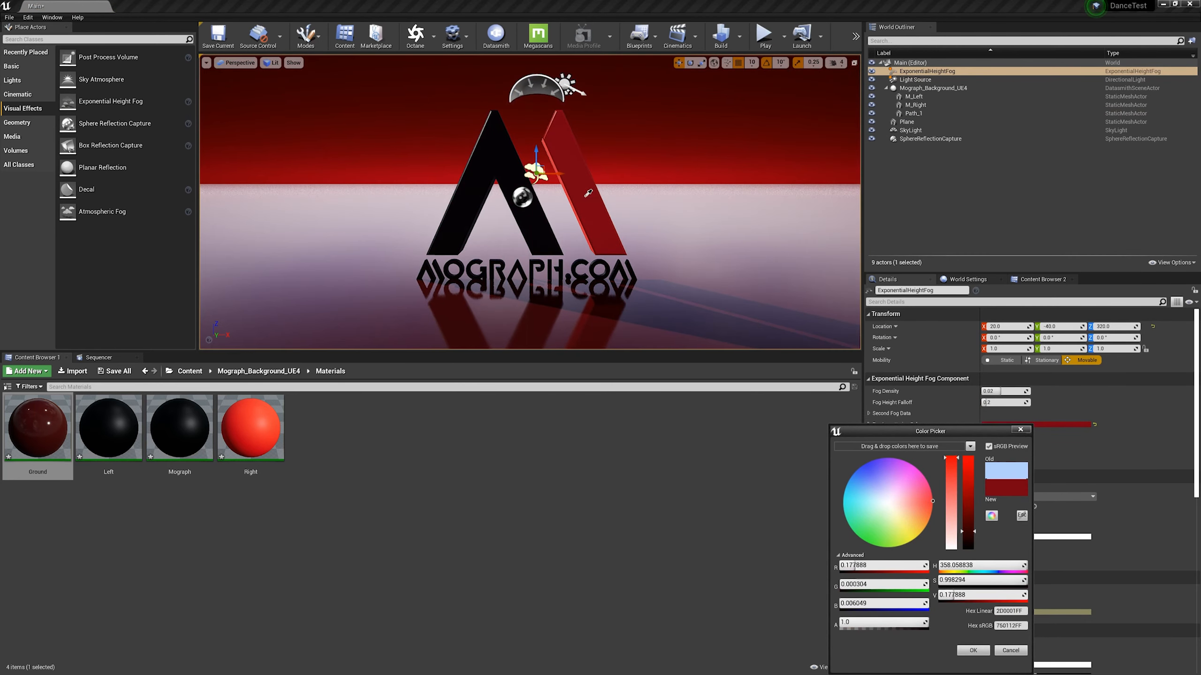
left_click(589, 208)
left_click(977, 652)
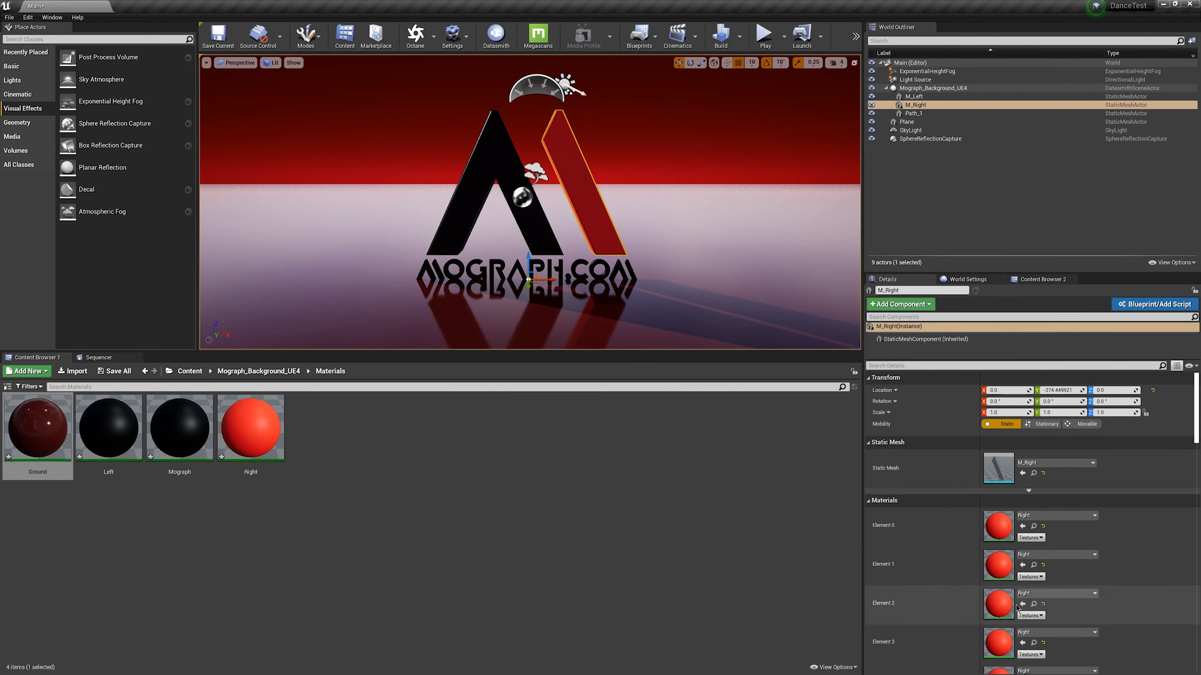
left_click(919, 71)
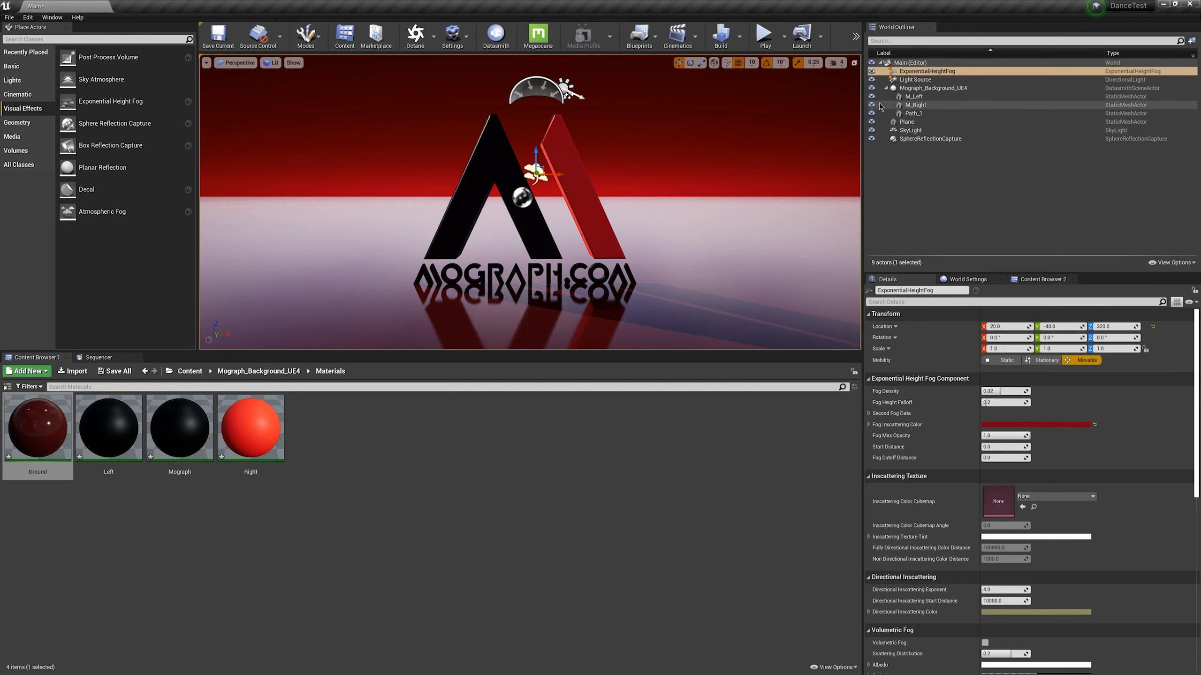
- Reset the rotation and location of the Light Source directional light to their defaults
left_click(915, 79)
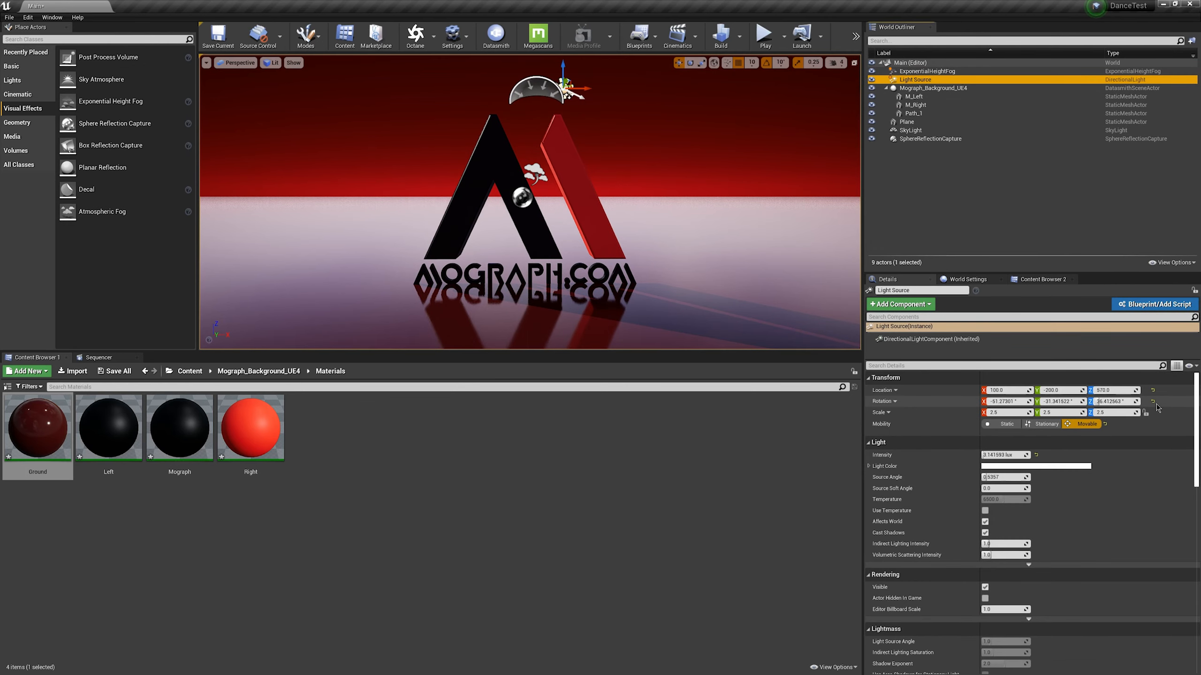
left_click(1152, 401)
left_click(1153, 390)
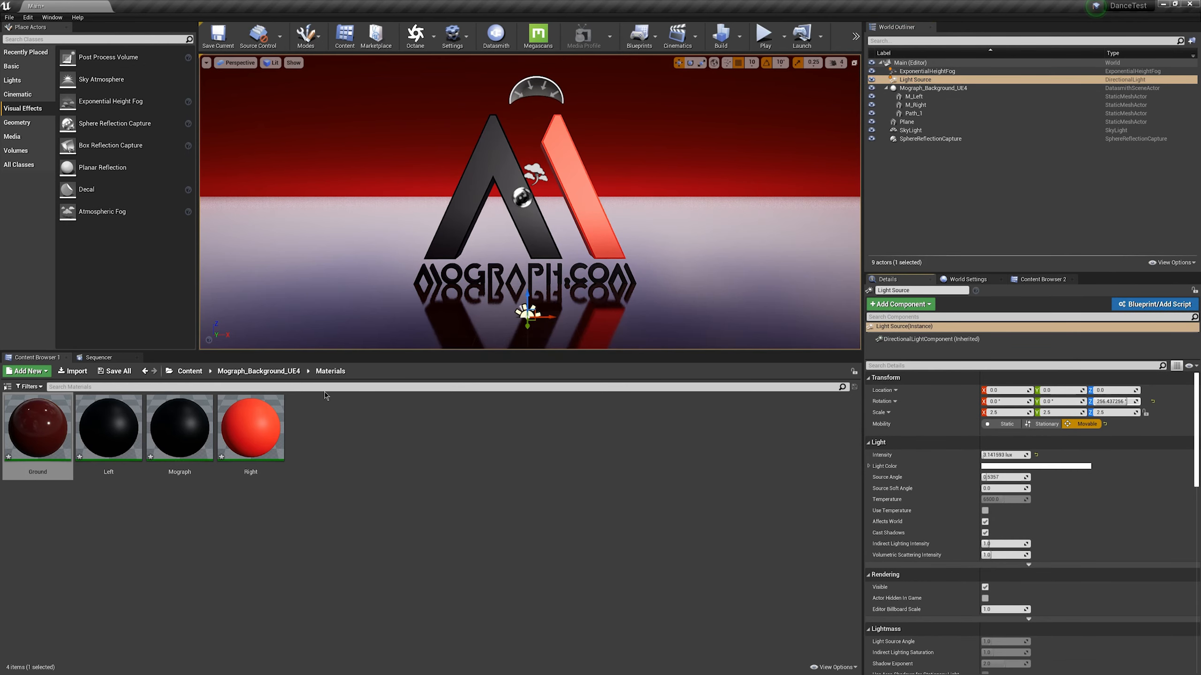
- Choose the Mograph_Dance_UE4 file from Section10_h_AlembicAndFBX for import into the root Content folder
left_click(190, 371)
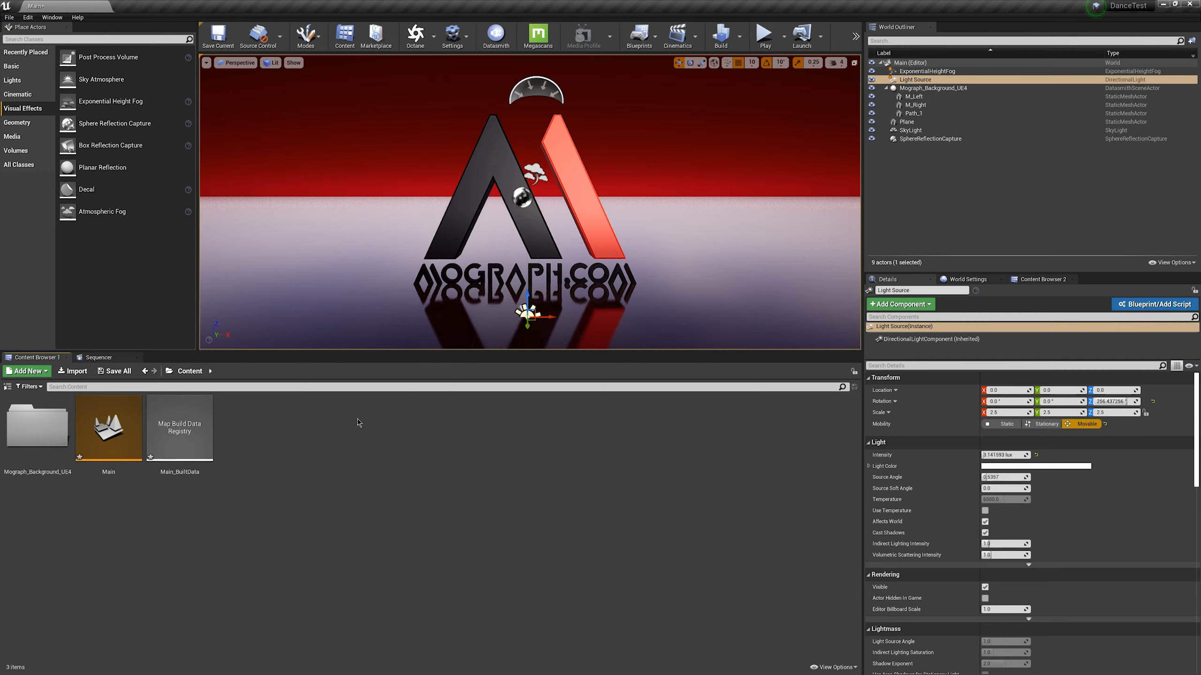
left_click(79, 372)
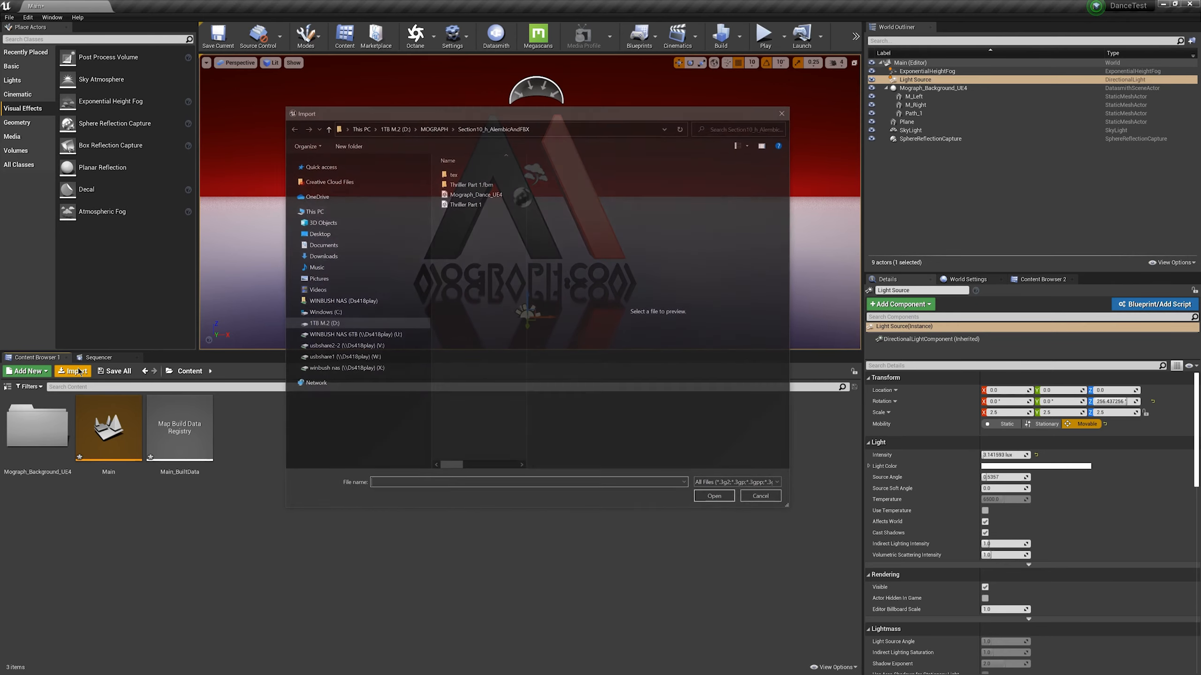
left_click(490, 198)
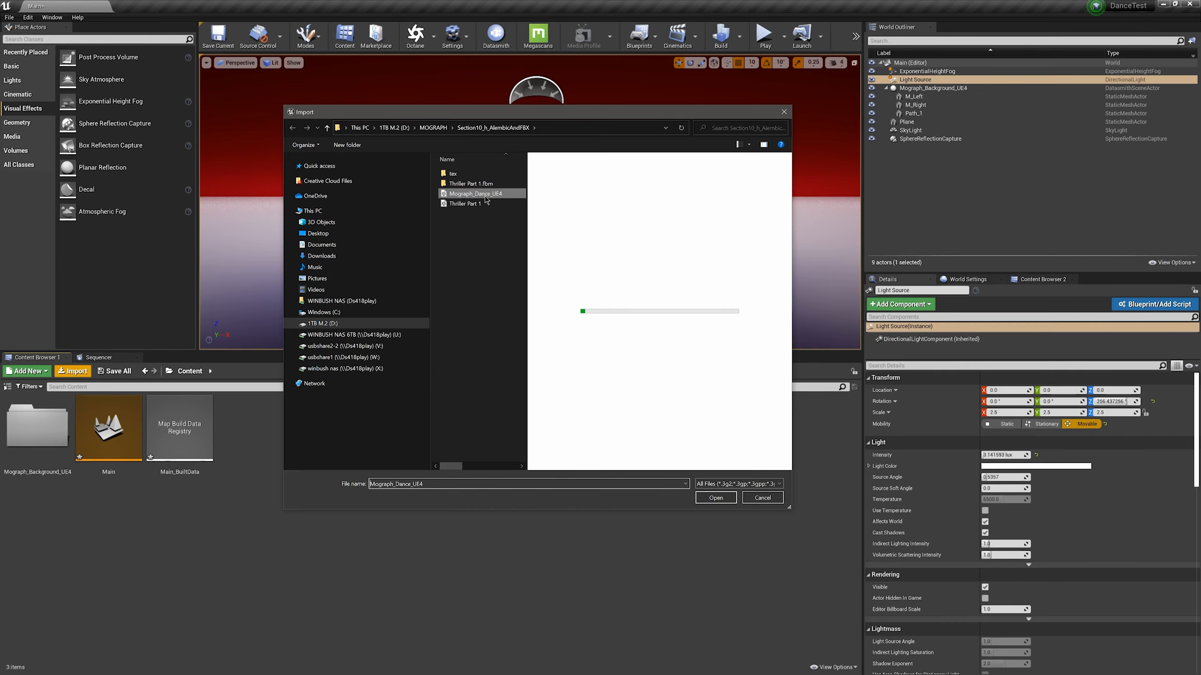
left_click(715, 498)
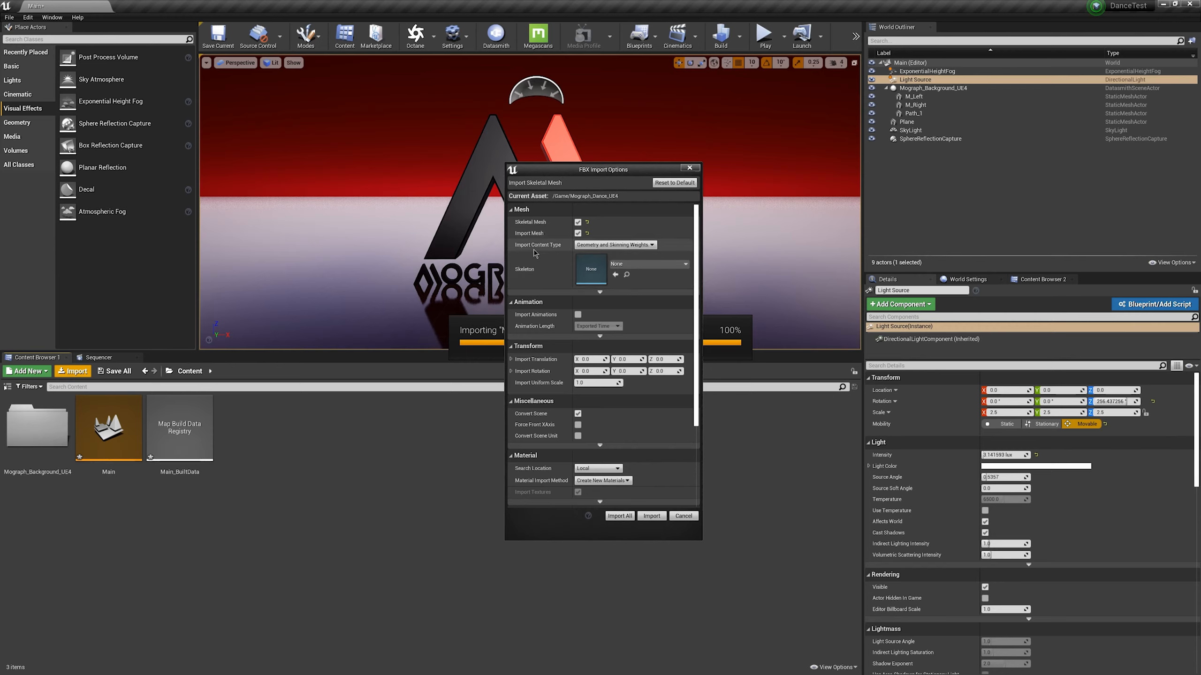
- Import all of the FBX as a skeletal mesh with Geometry and Skinning Weights and animations enabled, and dismiss the message log
left_click(594, 245)
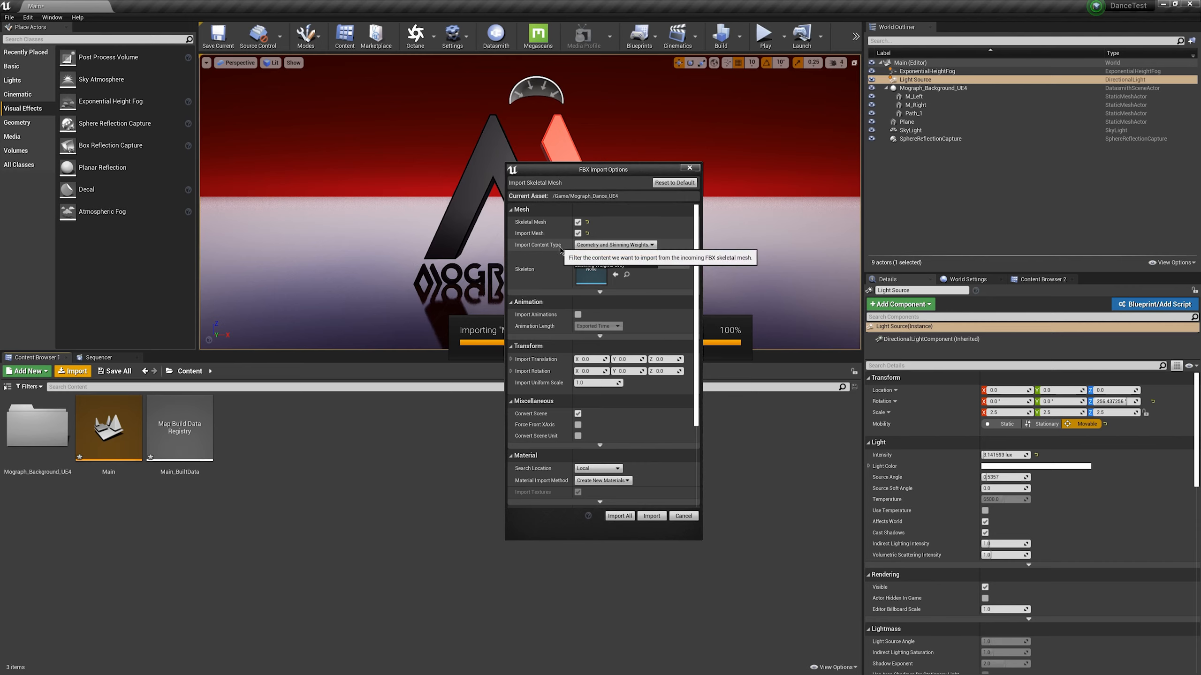
left_click(596, 254)
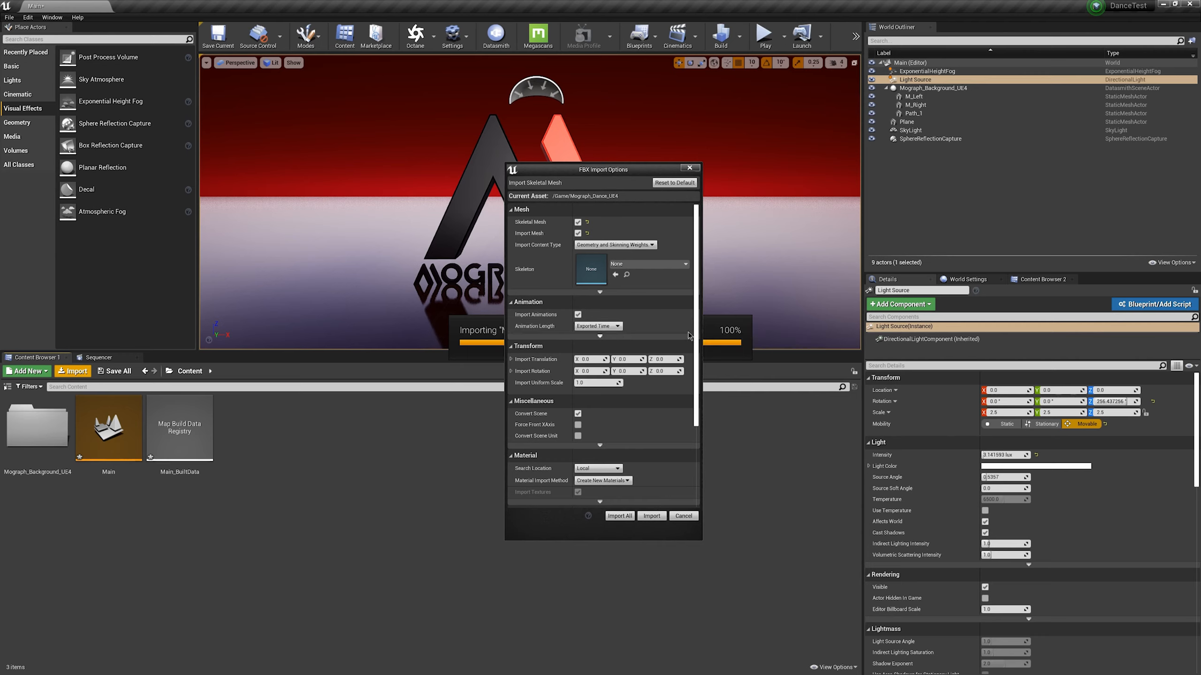
left_click_drag(698, 329, 701, 383)
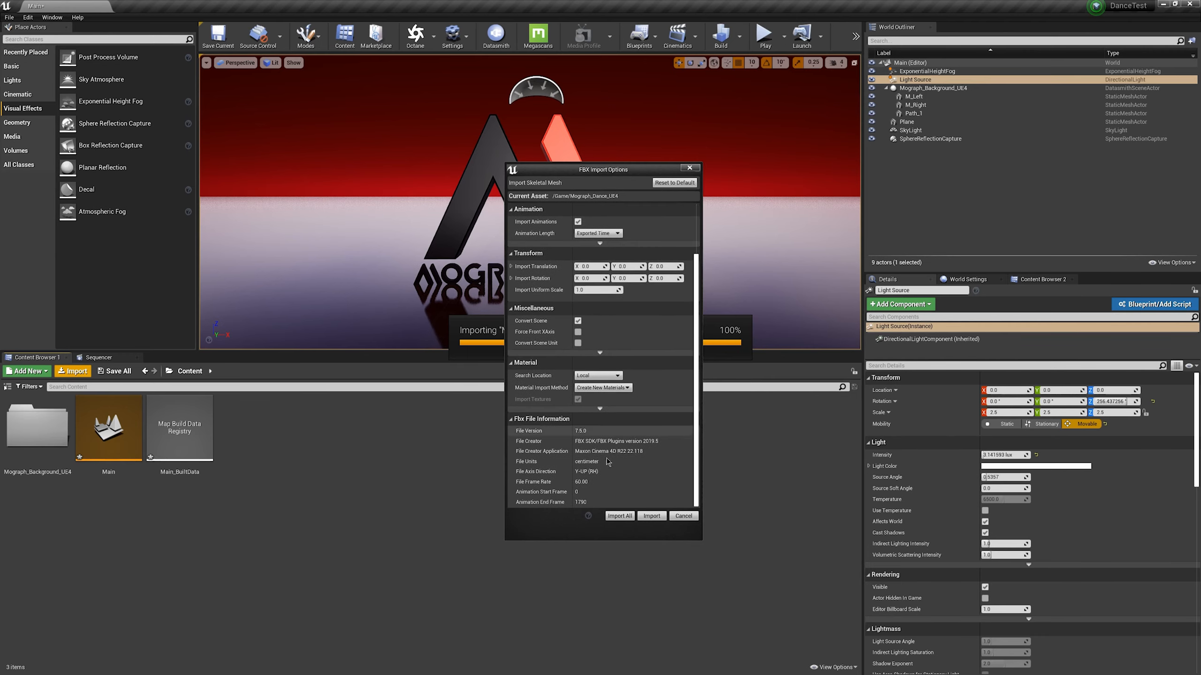
left_click_drag(640, 170, 595, 51)
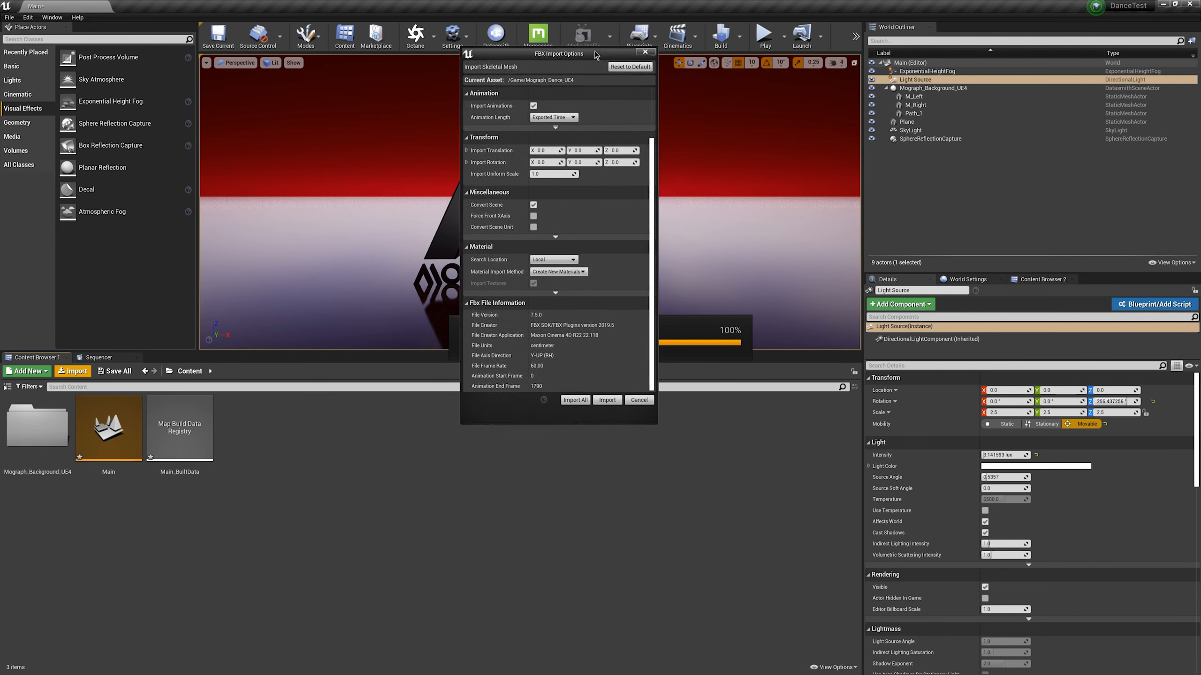
left_click(575, 398)
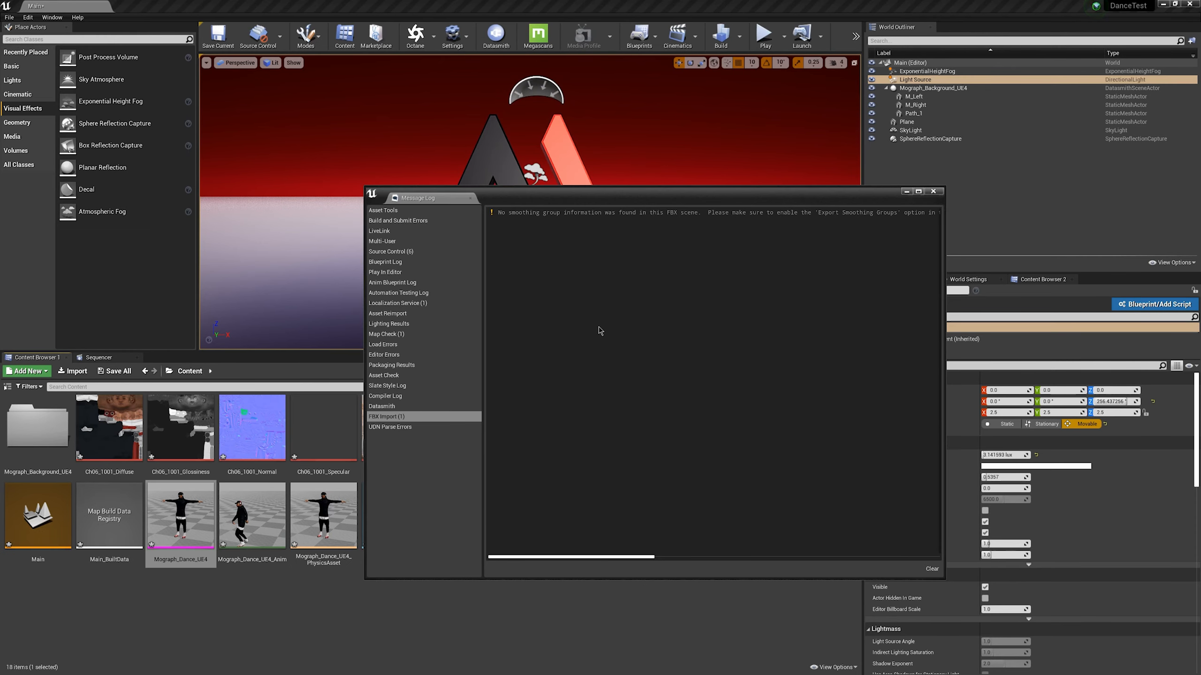
left_click(934, 192)
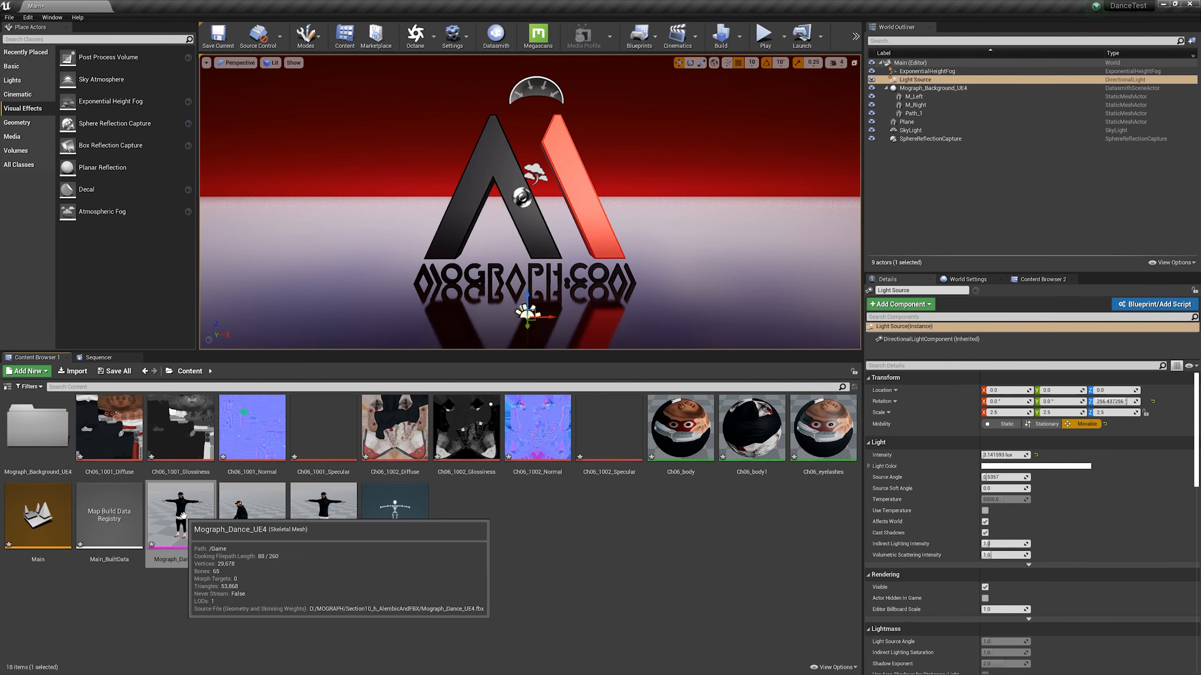
- Place the Mograph_Dance_UE4 skeletal mesh in front of the logo and reset its location to the world origin
left_click_drag(183, 515, 532, 315)
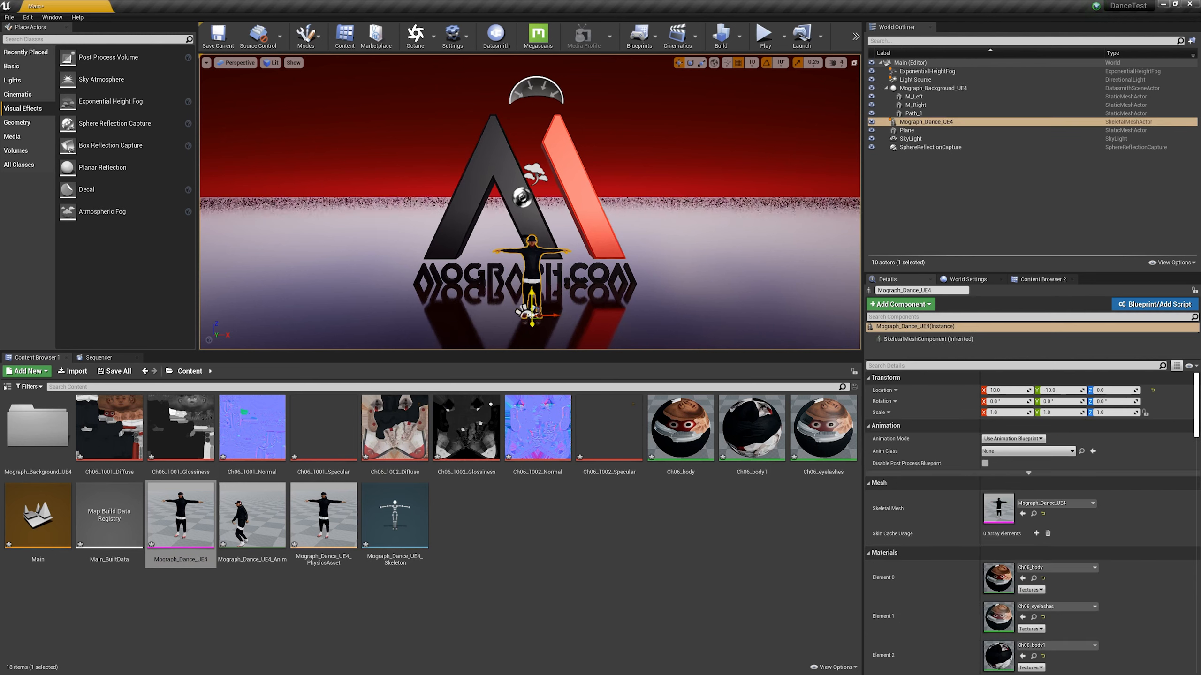
left_click(1151, 391)
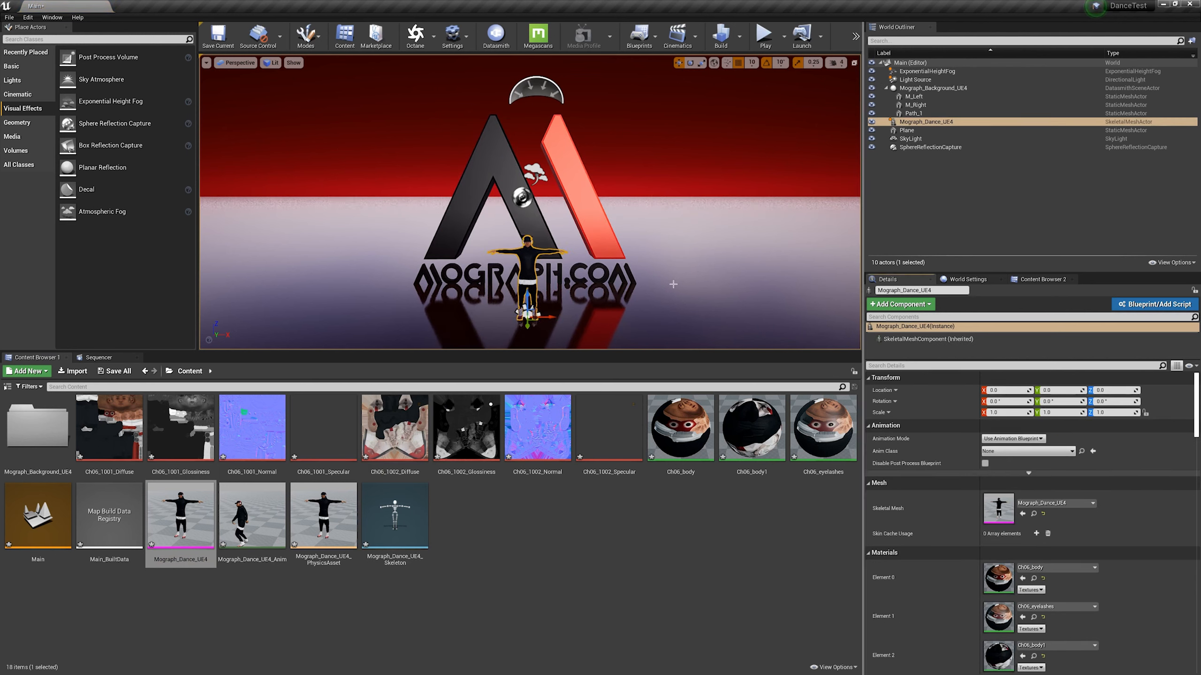
scroll(548, 315, "up", 3)
middle_click_drag(548, 315, 548, 361)
left_click_drag(536, 305, 633, 305, "alt")
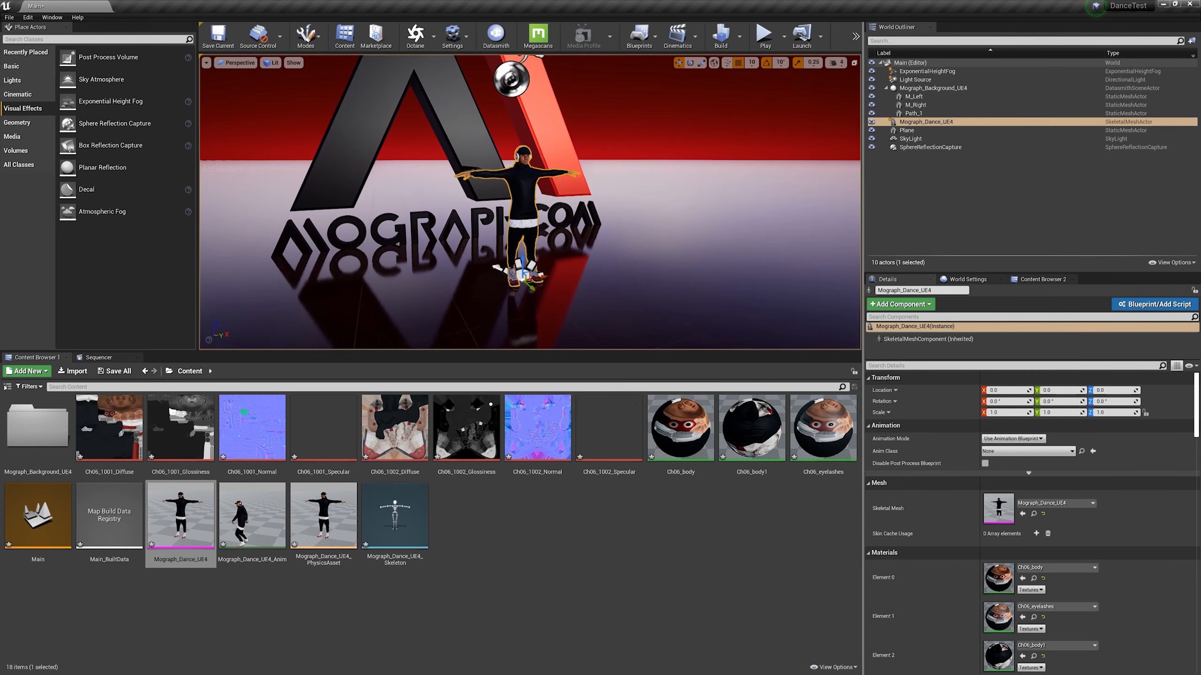
left_click_drag(560, 298, 542, 299, "alt")
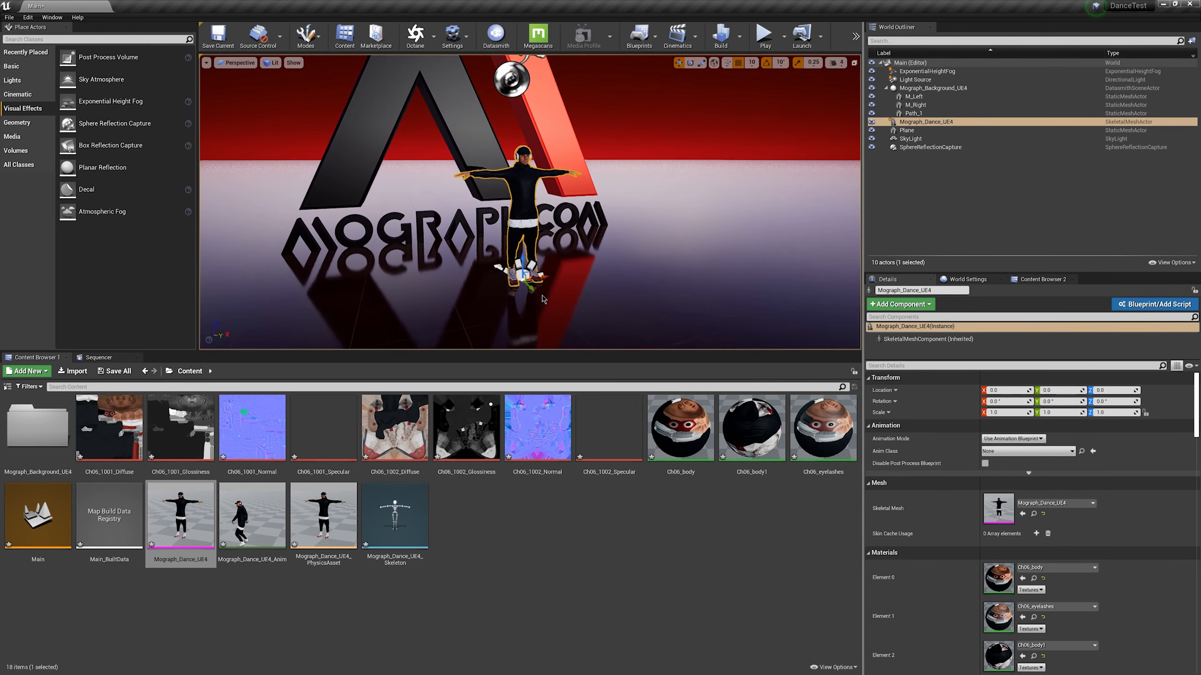
- Add a level sequence to the scene and save it as NewLevelSequence in the Content folder
double_click(38, 426)
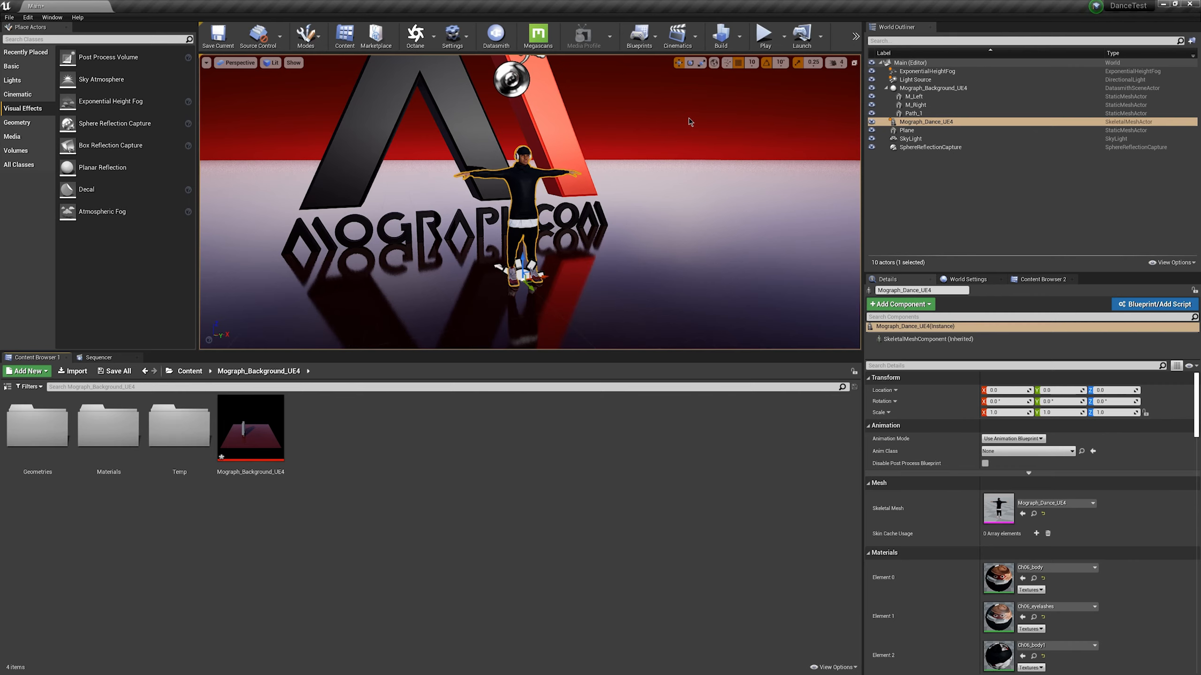
left_click(695, 36)
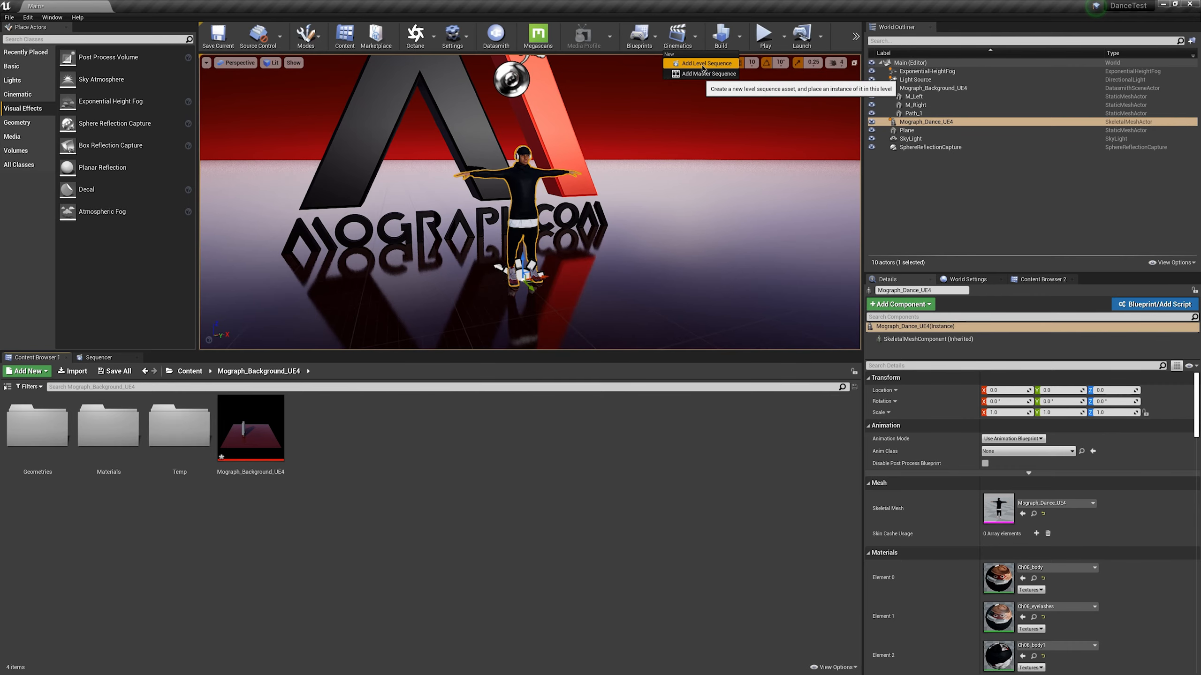
left_click(703, 66)
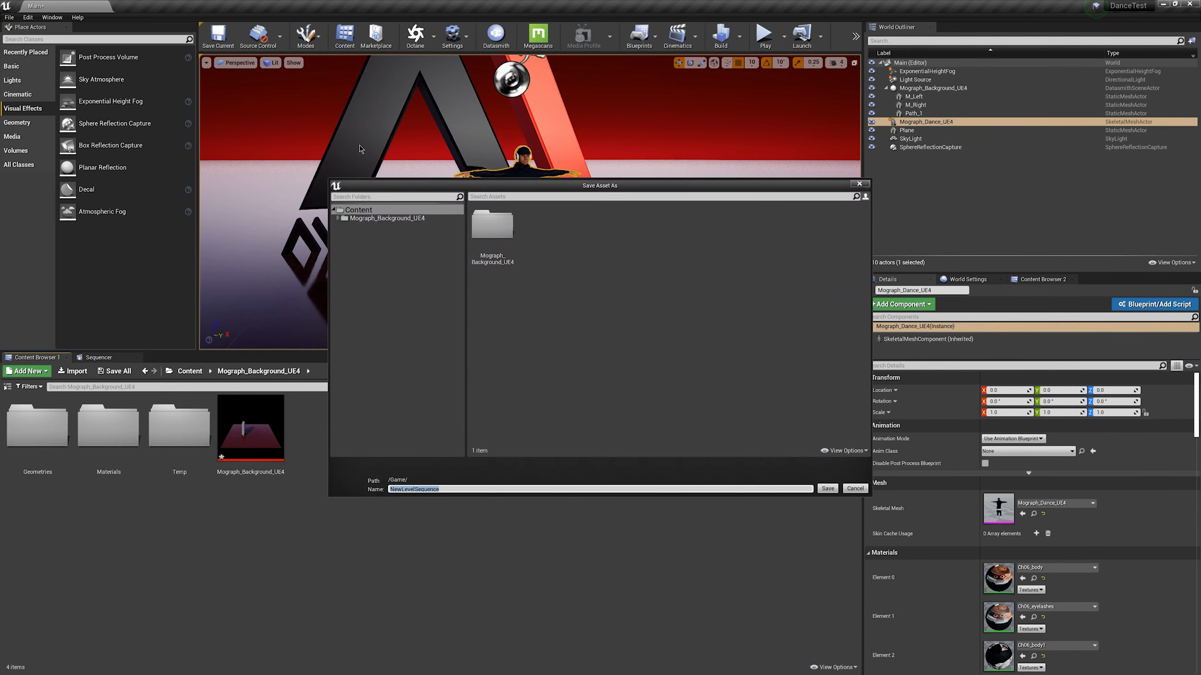
left_click(827, 488)
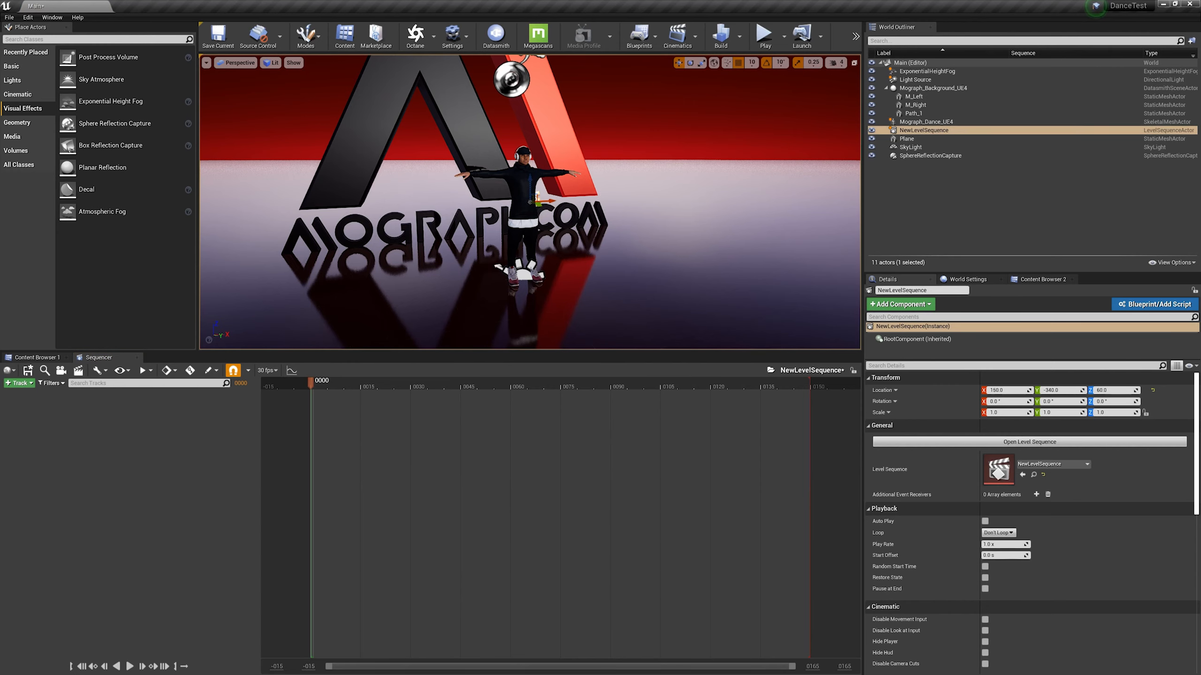
- Add the Mograph_Dance_UE4 actor to the level sequence and open the list of animations for its Animation track
left_click(925, 121)
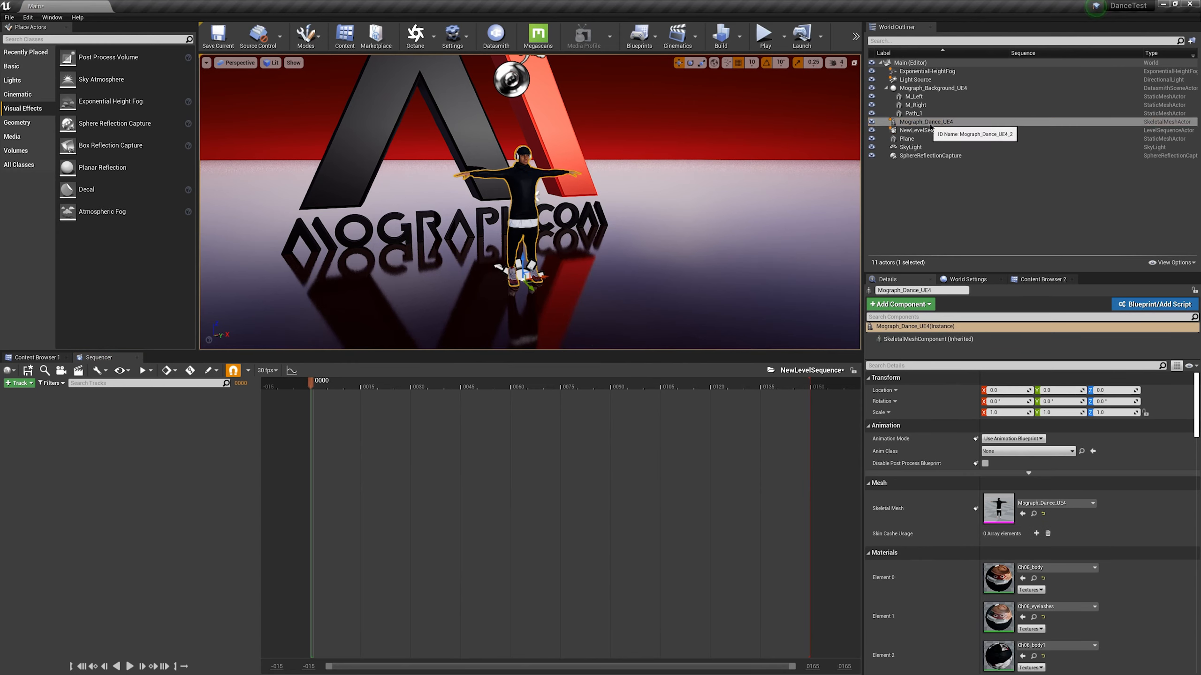
left_click_drag(930, 127, 193, 426)
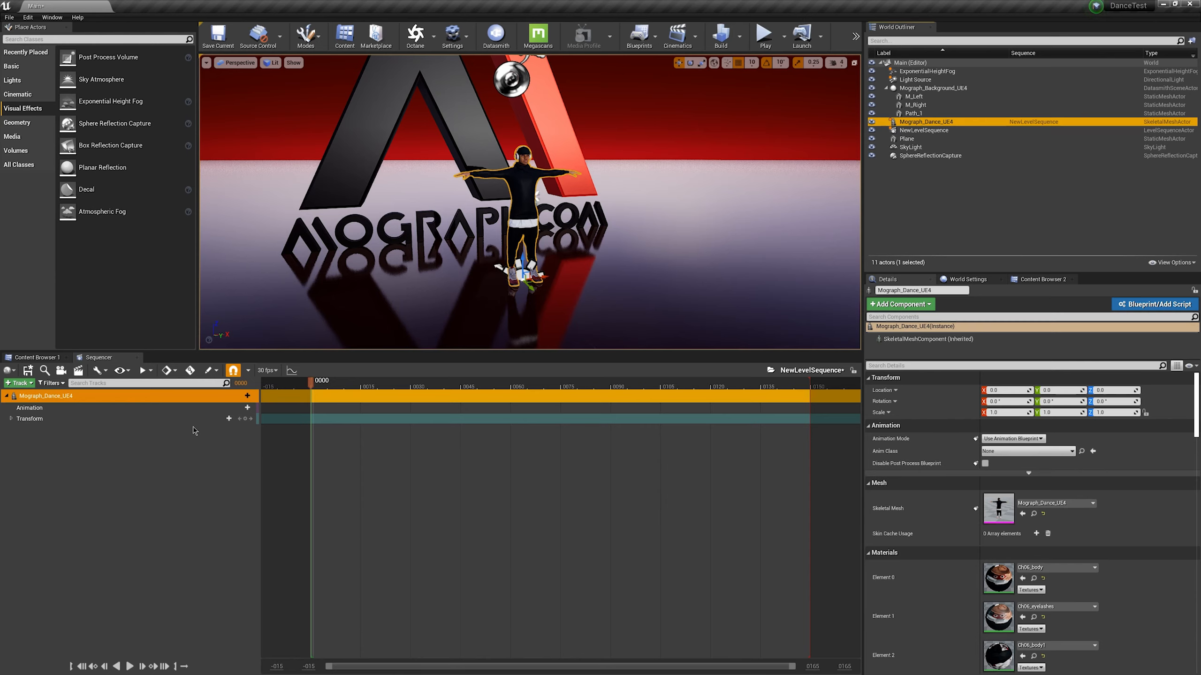
left_click(42, 411)
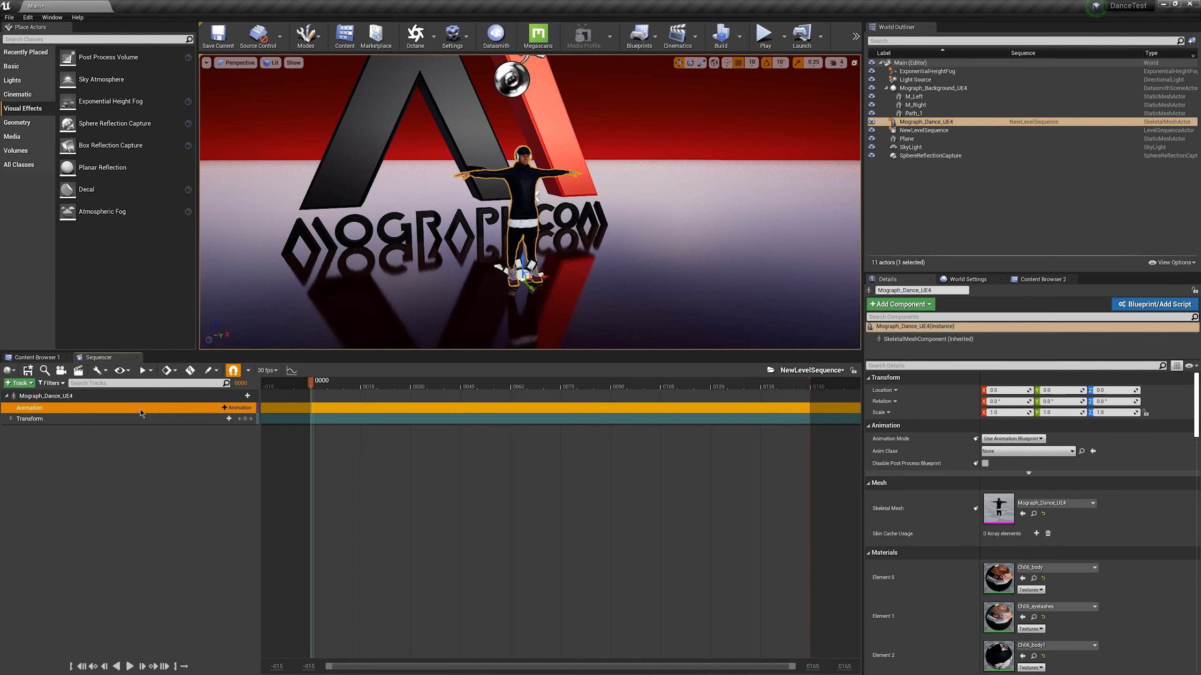
left_click(234, 408)
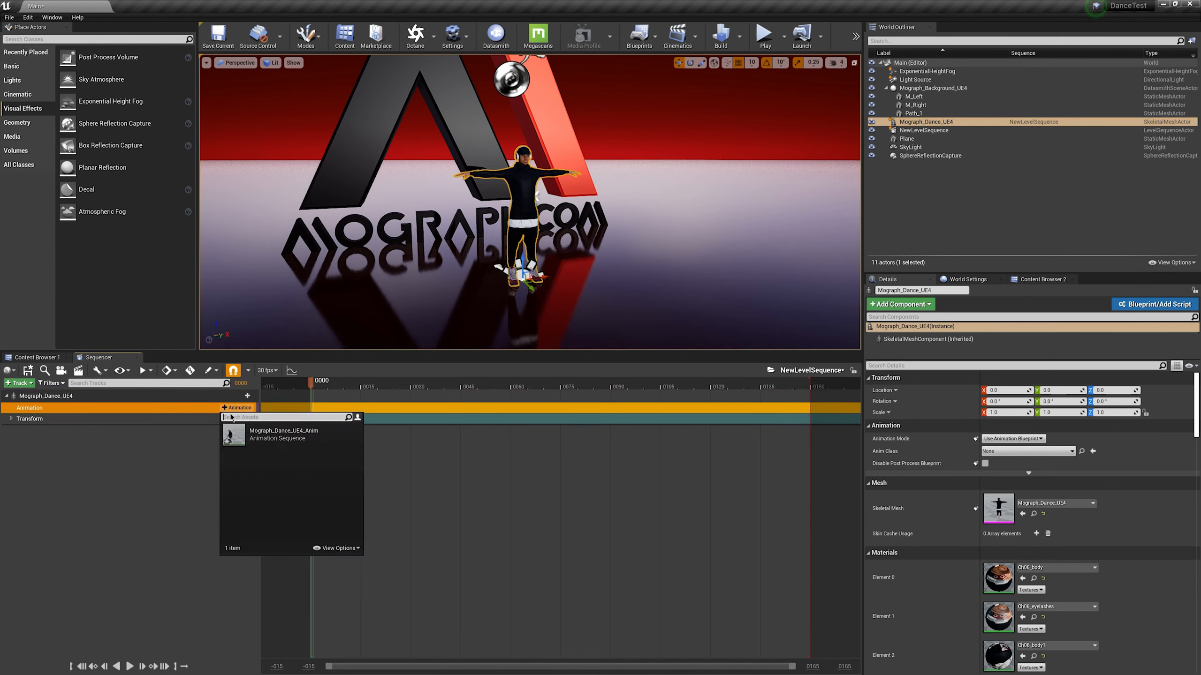